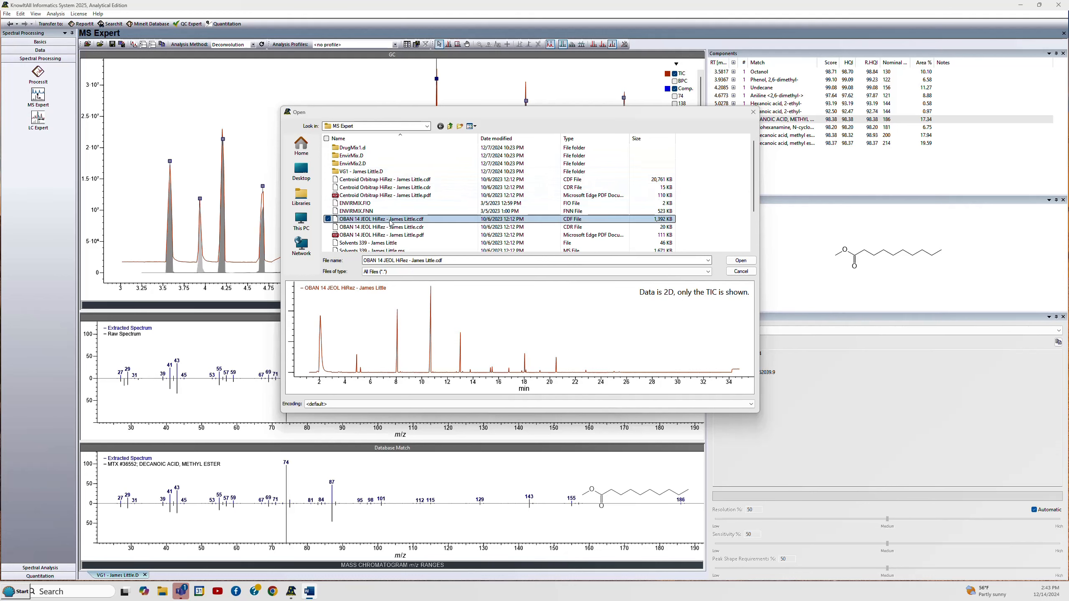
# - Open the OBAN 14 JEOL HiRez CDF data file and switch back and forth with the already open VG1 file
pyautogui.click(738, 261)
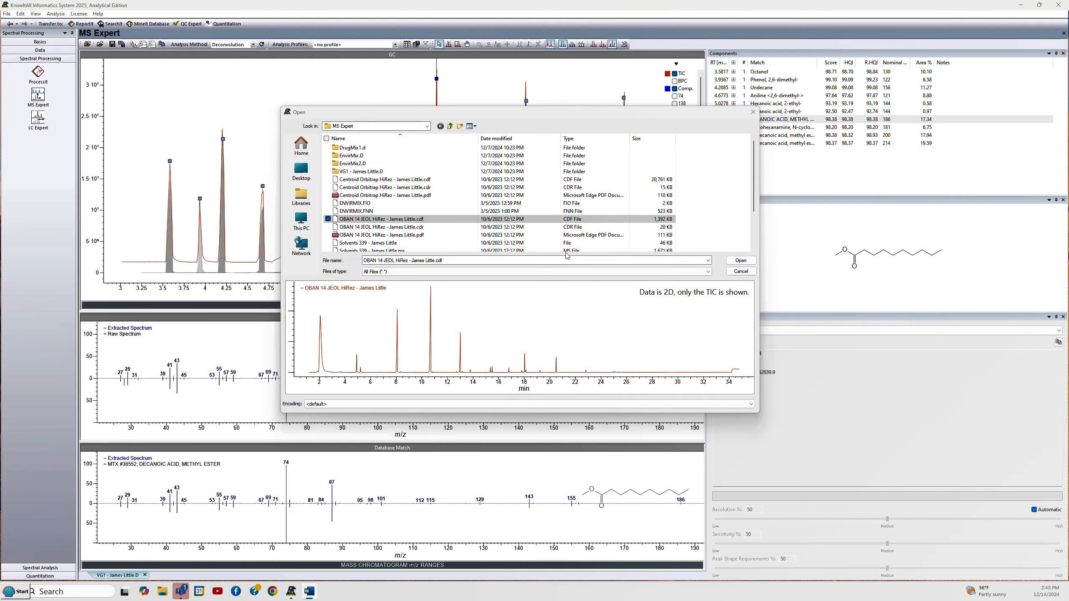
pyautogui.click(741, 261)
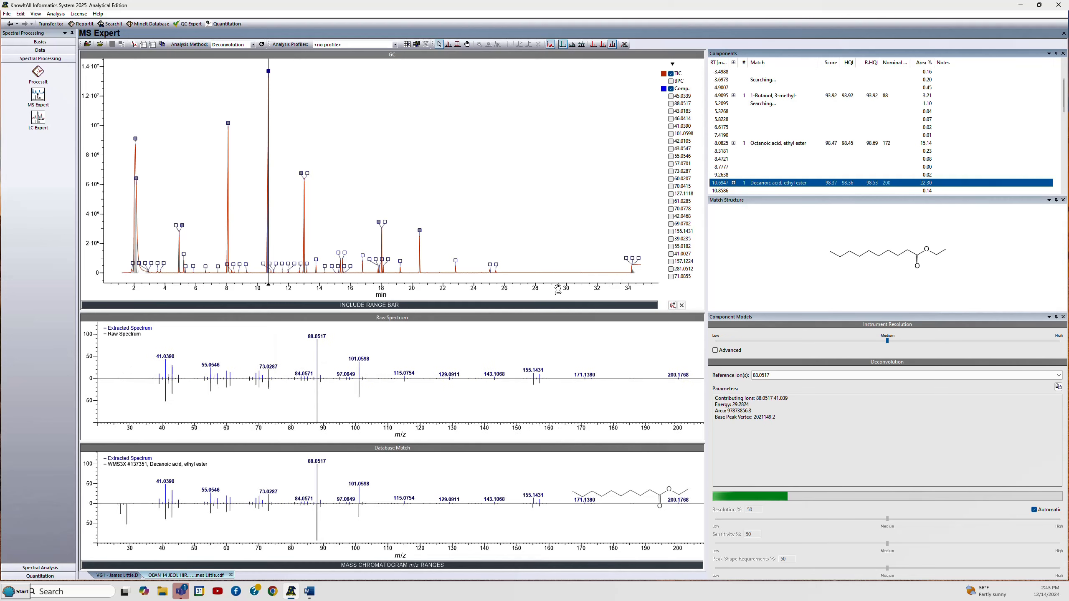
pyautogui.click(122, 576)
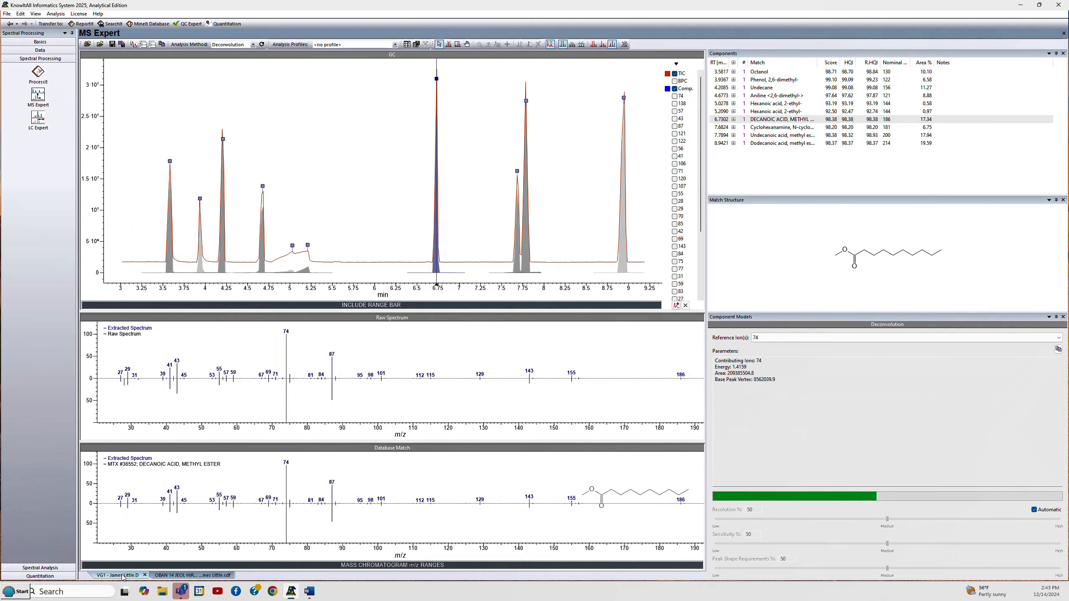
pyautogui.click(180, 576)
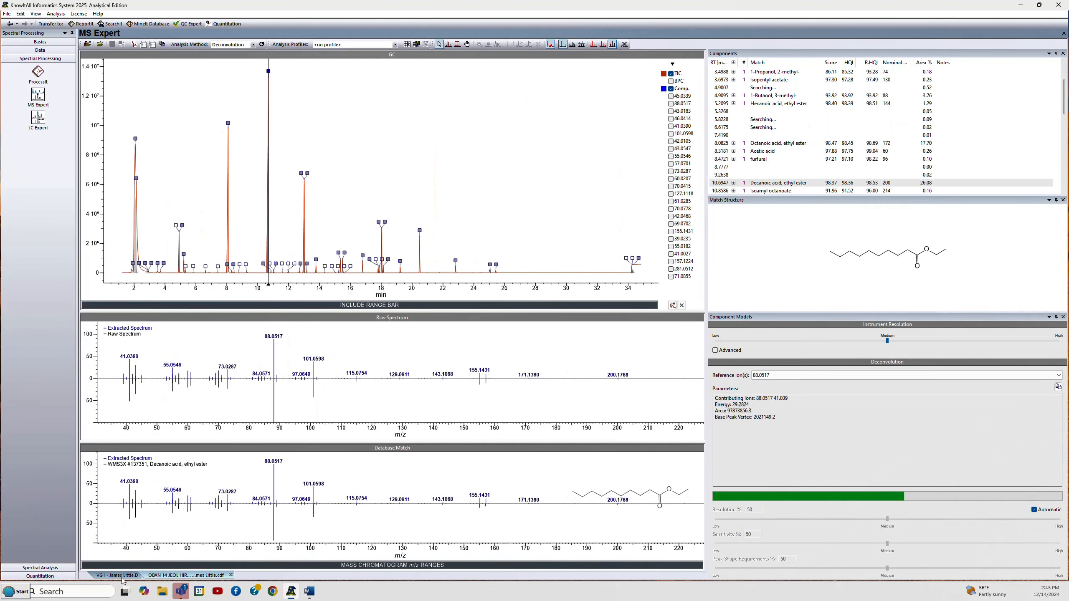
pyautogui.click(122, 576)
pyautogui.click(175, 575)
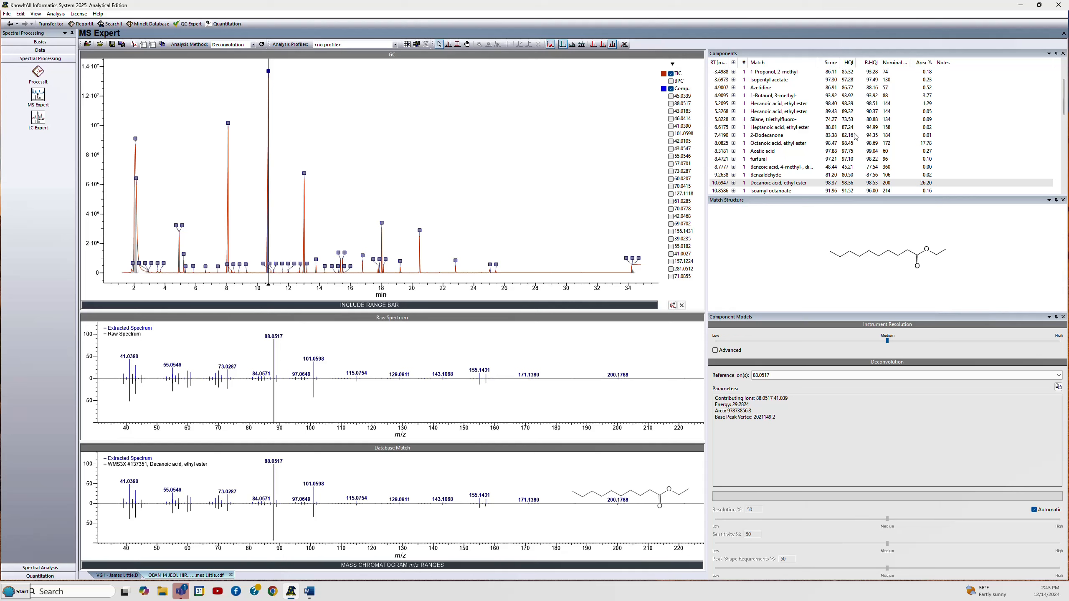
# - Set the analysis method to Peak Picking for the OBAN 14 data
pyautogui.click(761, 74)
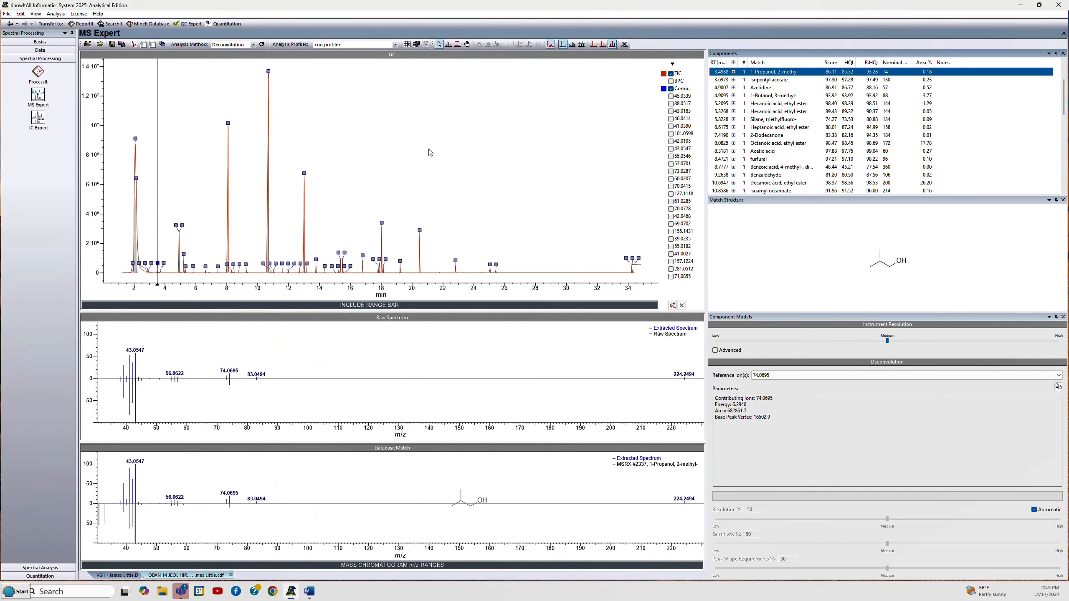
pyautogui.click(253, 45)
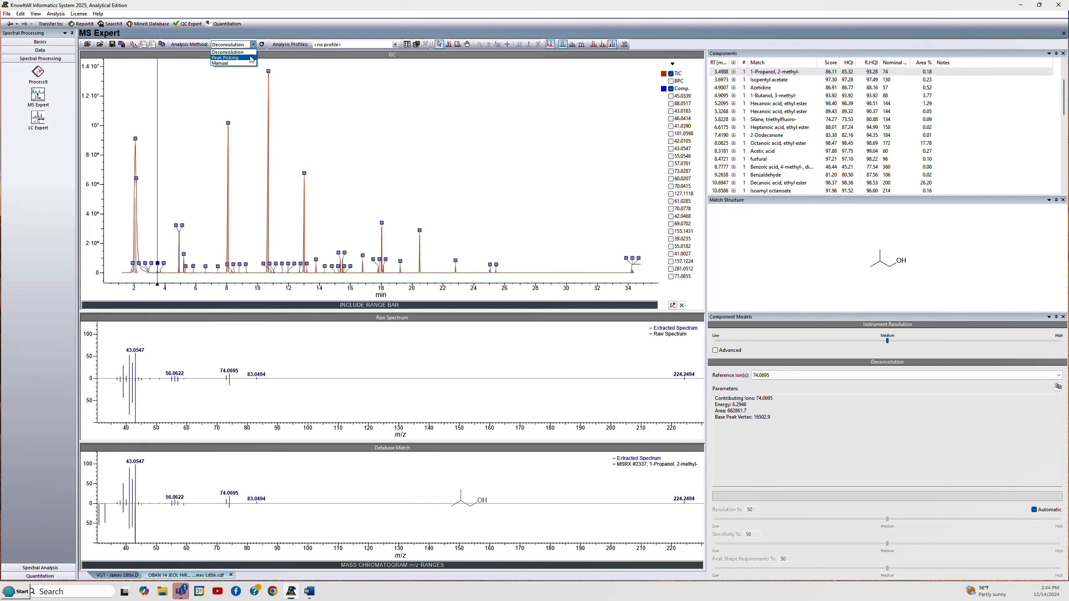
pyautogui.click(227, 57)
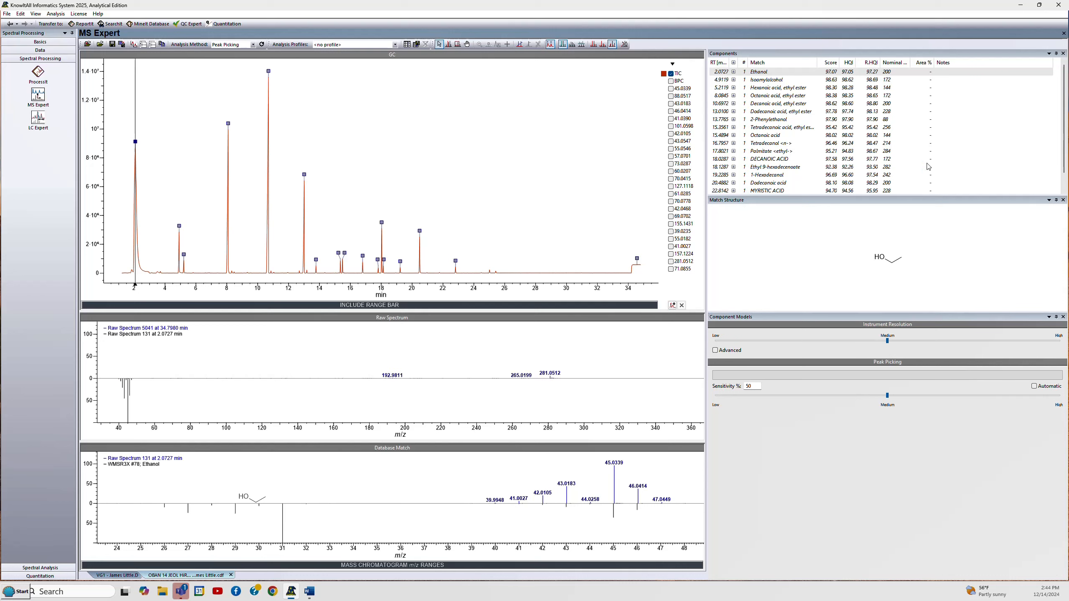
# - Step through the identified components from Ethanol down to Decanoic acid, ethyl ester, reviewing each match
pyautogui.click(763, 74)
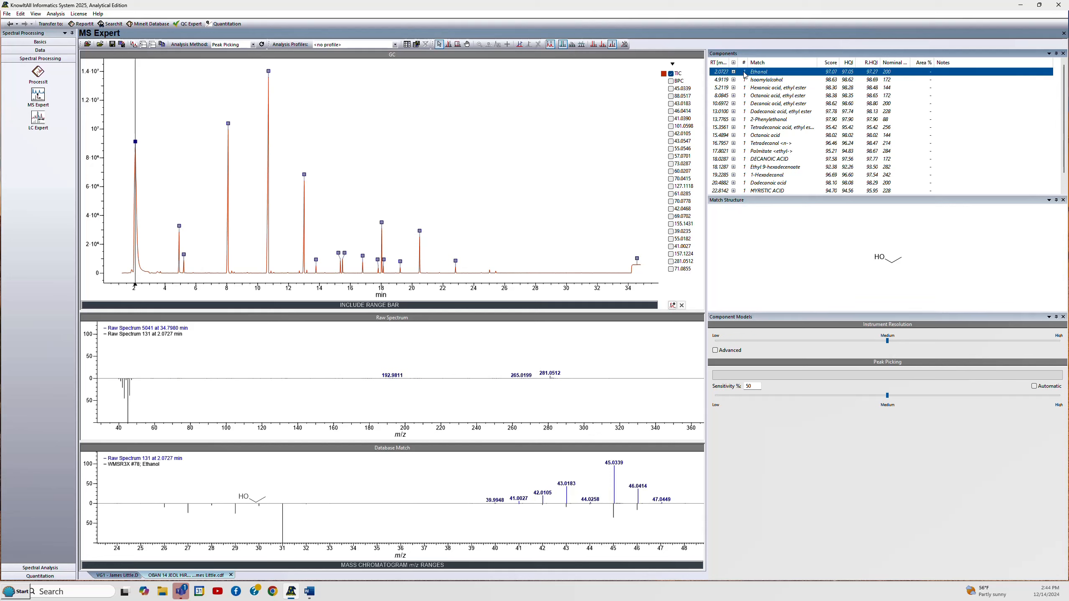
pyautogui.press('Down')
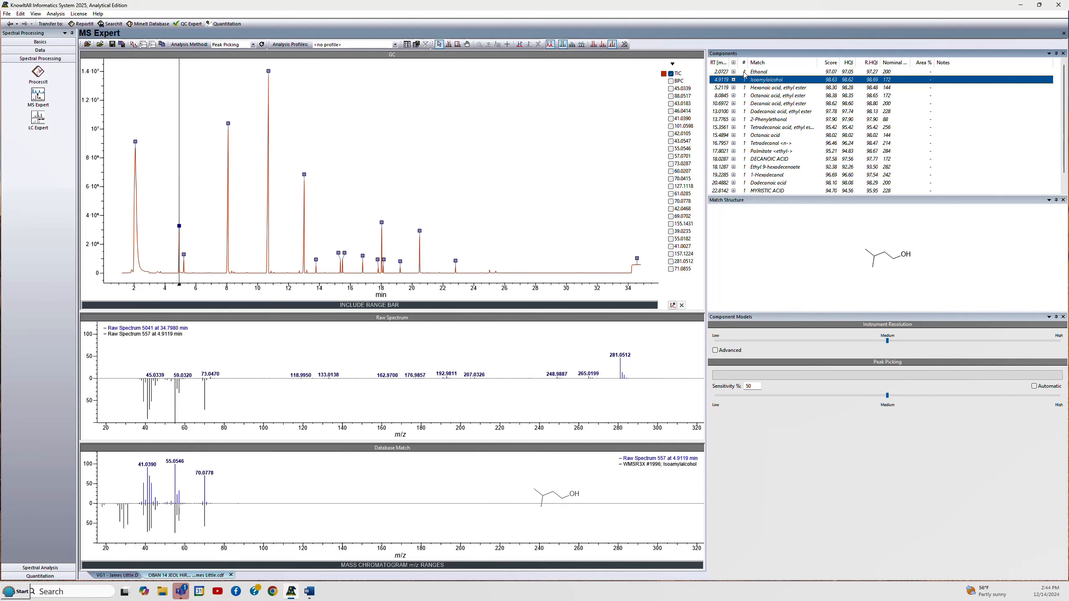
pyautogui.press('Down')
pyautogui.press('Down')
pyautogui.press('Down')
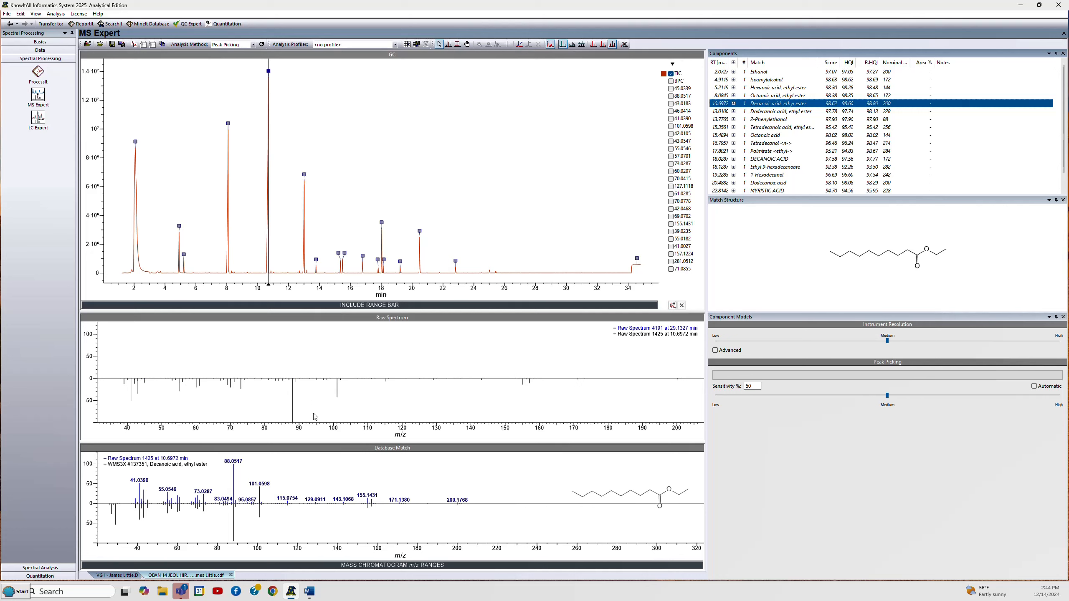
# - Enlarge the database match spectrum pane so it takes over the raw spectrum pane's space
pyautogui.moveTo(317, 442); pyautogui.dragTo(321, 322)
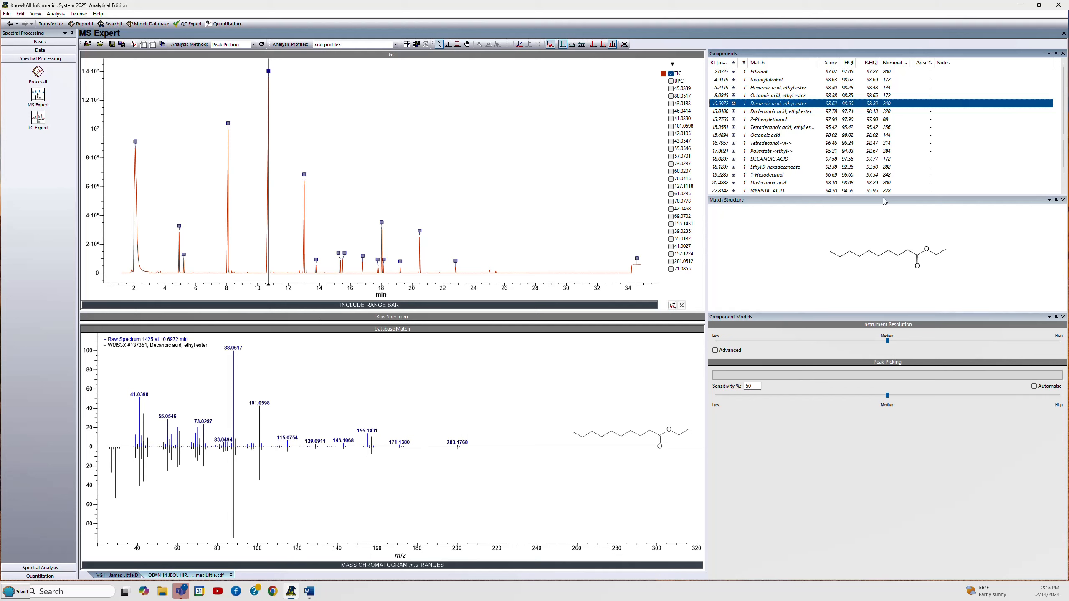
pyautogui.click(35, 14)
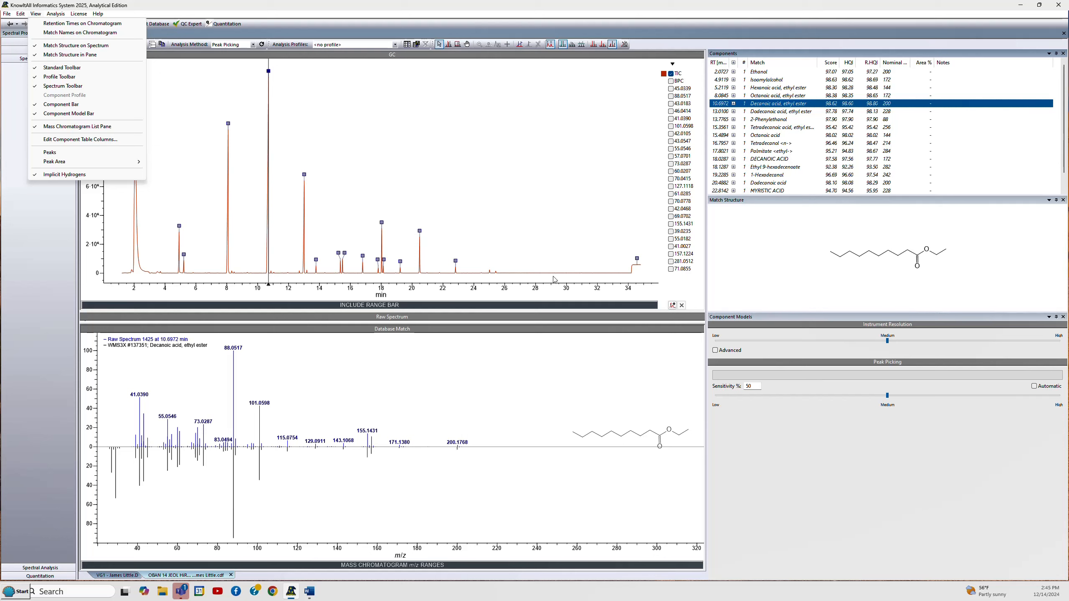
pyautogui.click(780, 106)
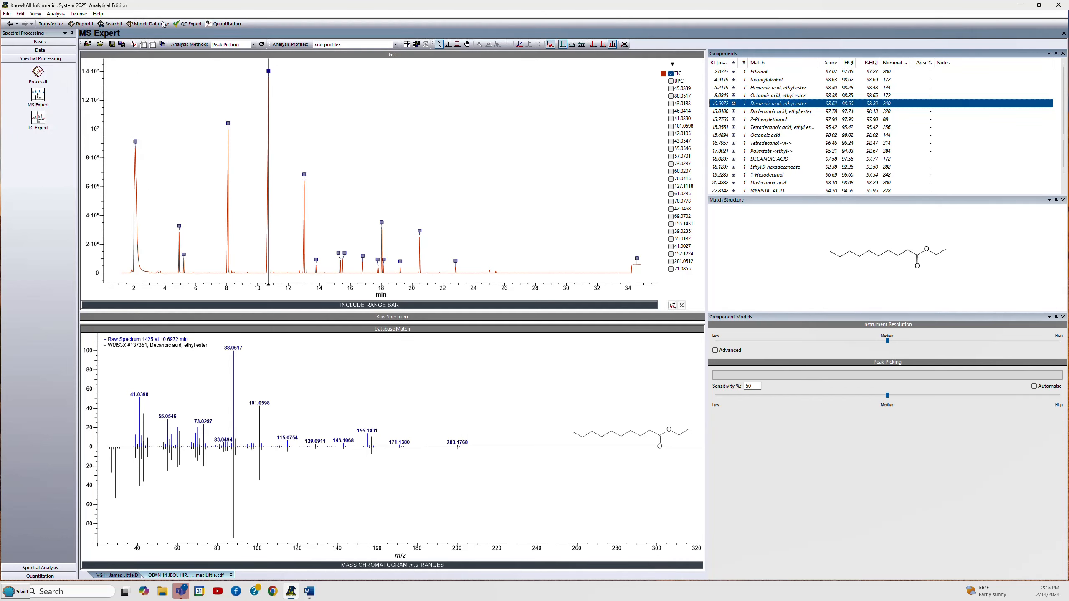
# - In Settings, set the ion chromatogram relative intensity filter to 10 %, apply it, review the databases and confirm
pyautogui.click(6, 14)
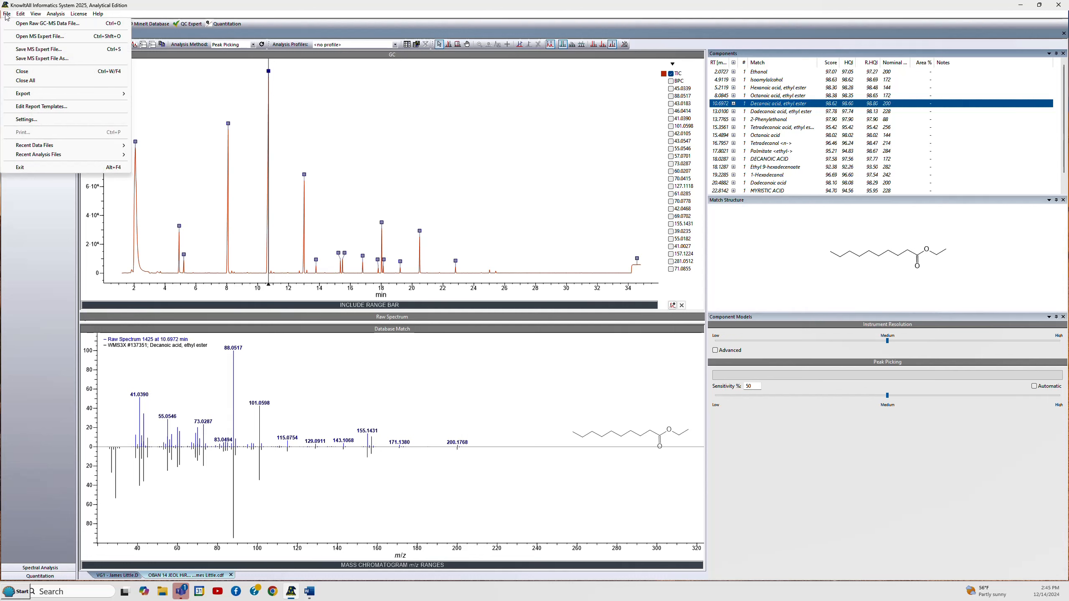
pyautogui.click(28, 120)
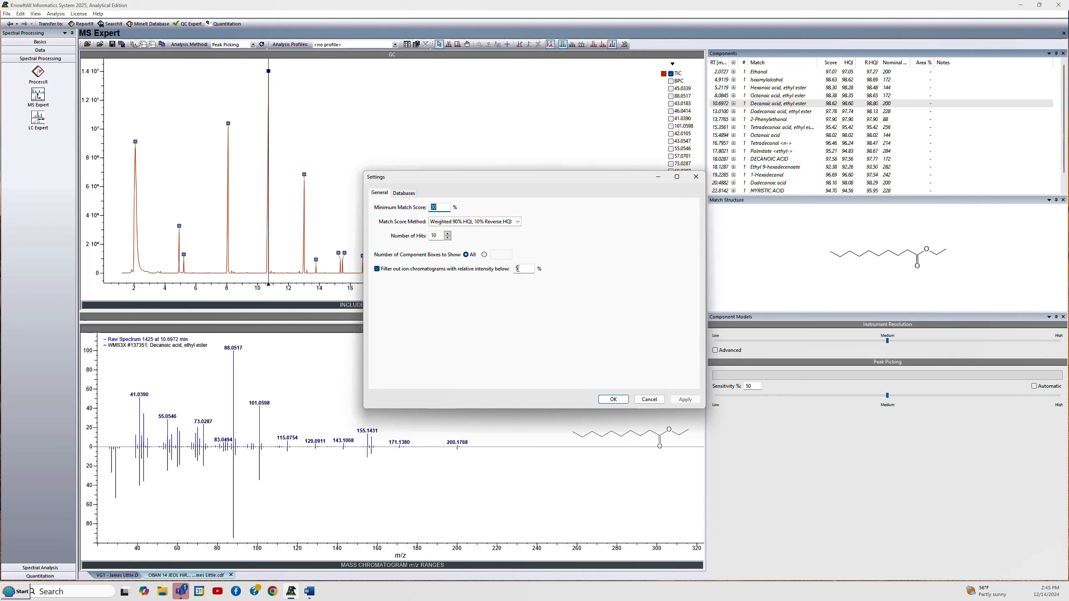
pyautogui.moveTo(691, 182); pyautogui.dragTo(569, 181)
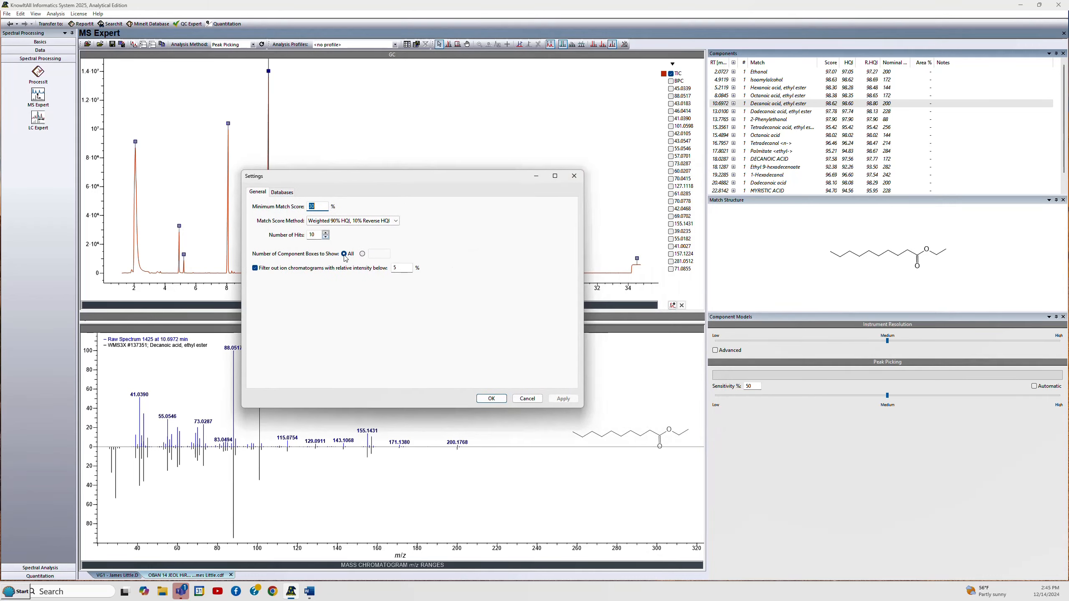
pyautogui.doubleClick(398, 267)
pyautogui.write('10')
pyautogui.click(563, 398)
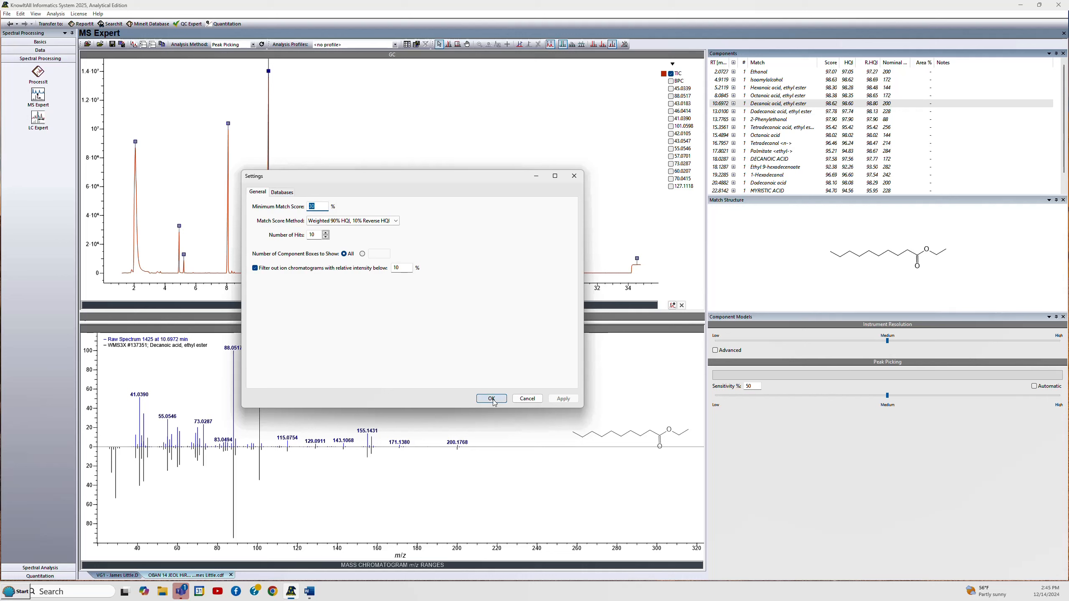
pyautogui.click(282, 193)
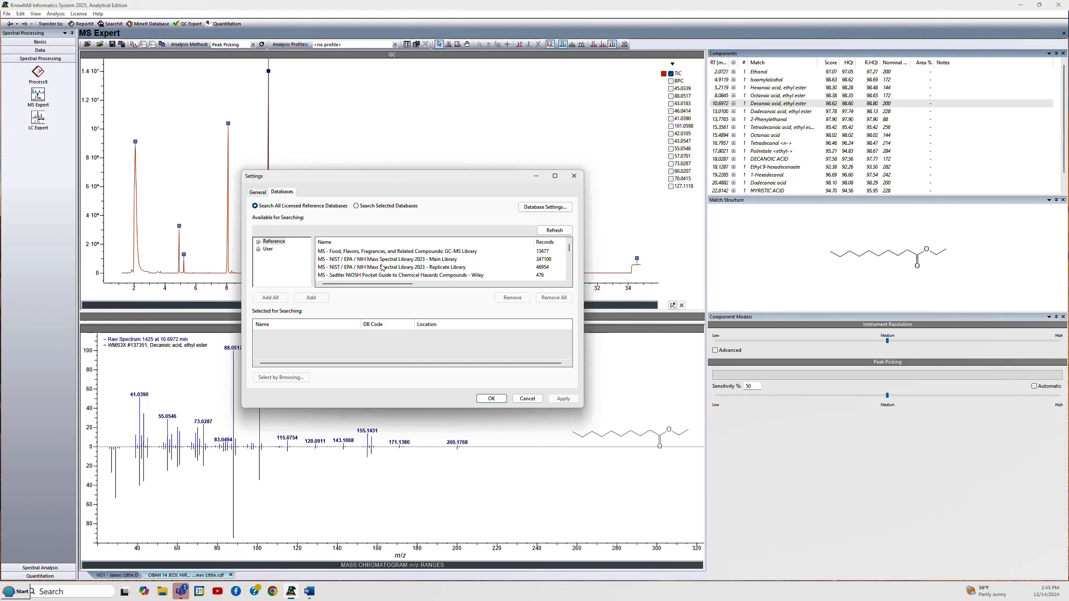
pyautogui.click(491, 398)
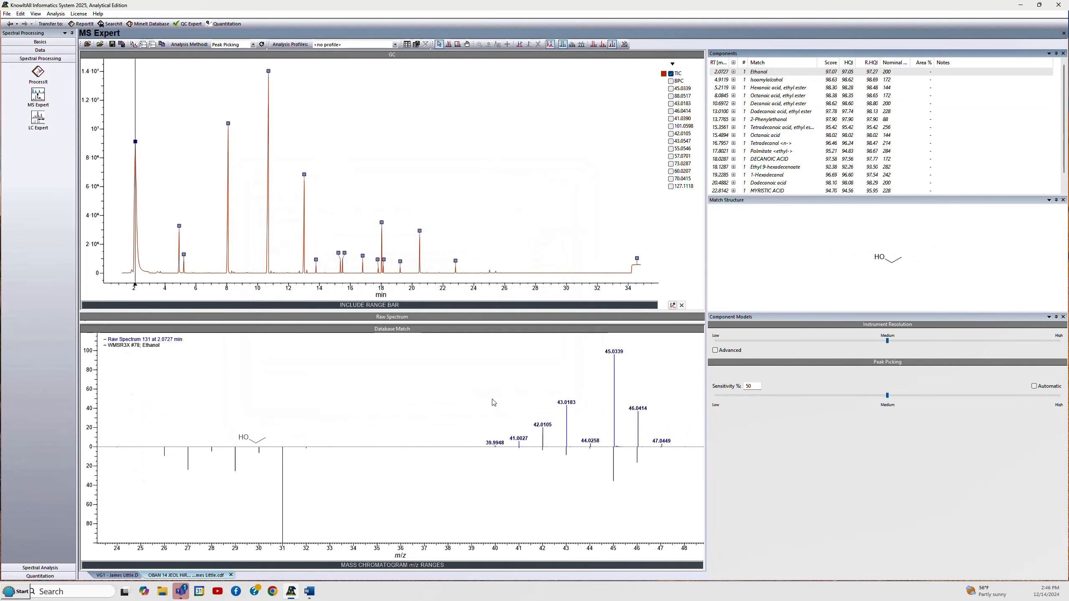
# - Expand the Ethanol component's hit list, browse its alternative matches, and collapse it again
pyautogui.click(761, 74)
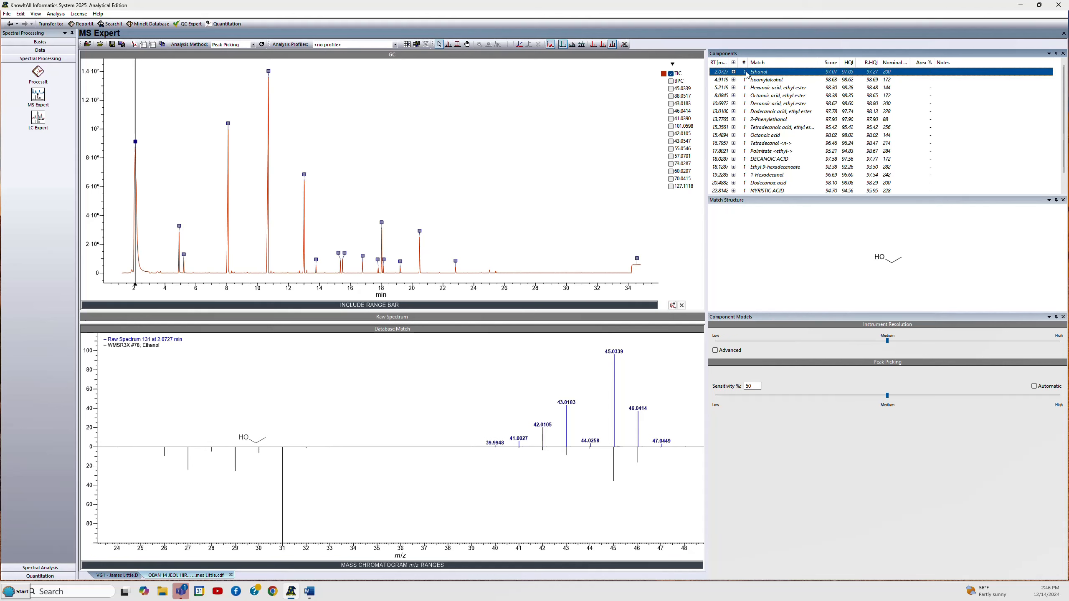
pyautogui.doubleClick(748, 72)
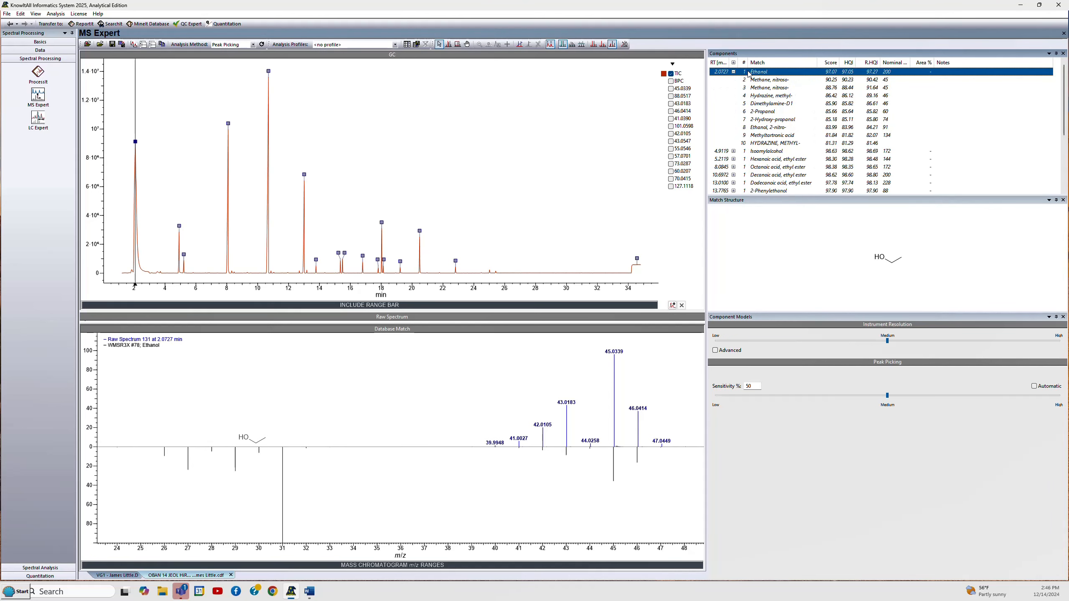
pyautogui.press('Down')
pyautogui.press('Down')
pyautogui.press('Down')
pyautogui.press('Down')
pyautogui.press('Down')
pyautogui.press('Down')
pyautogui.press('Down')
pyautogui.press('Down')
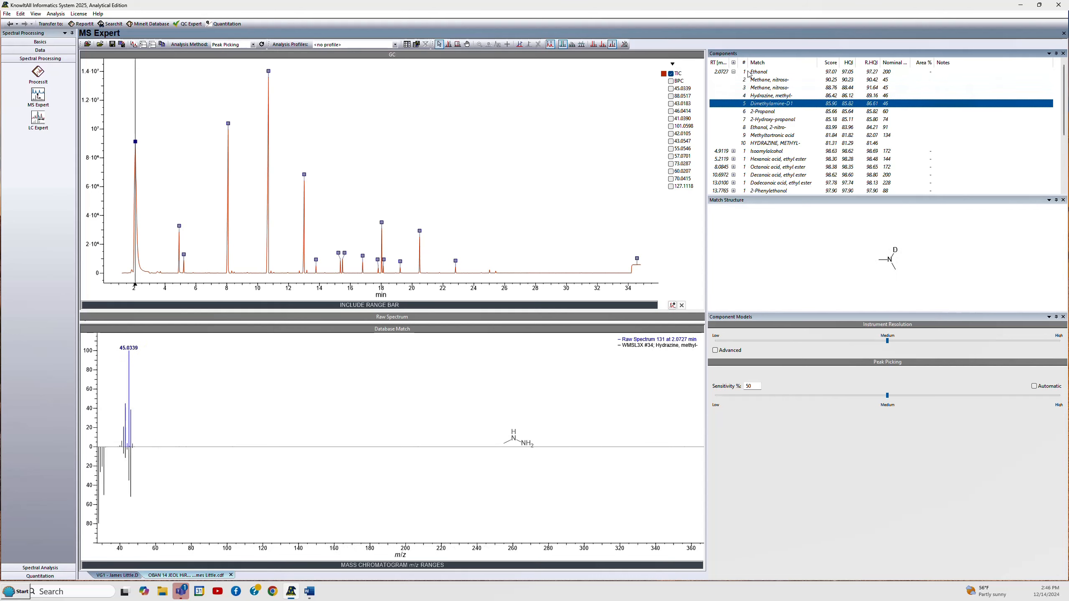
pyautogui.press('Down')
pyautogui.press('Down')
pyautogui.press('Up')
pyautogui.press('Up')
pyautogui.press('Up')
pyautogui.press('Up')
pyautogui.press('Up')
pyautogui.press('Up')
pyautogui.press('Up')
pyautogui.press('Up')
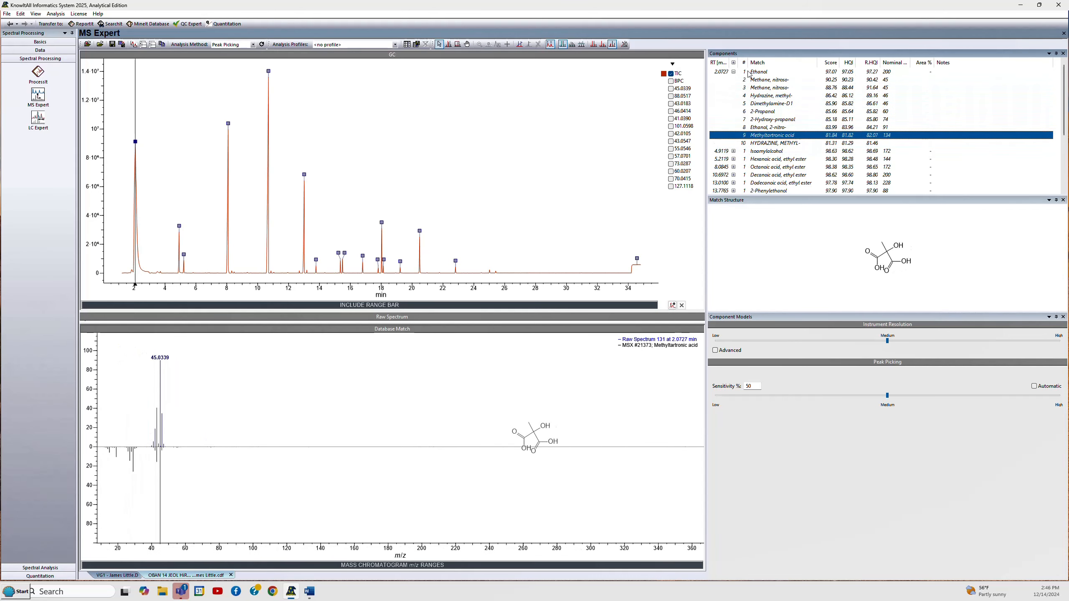
pyautogui.press('Up')
pyautogui.press('Up')
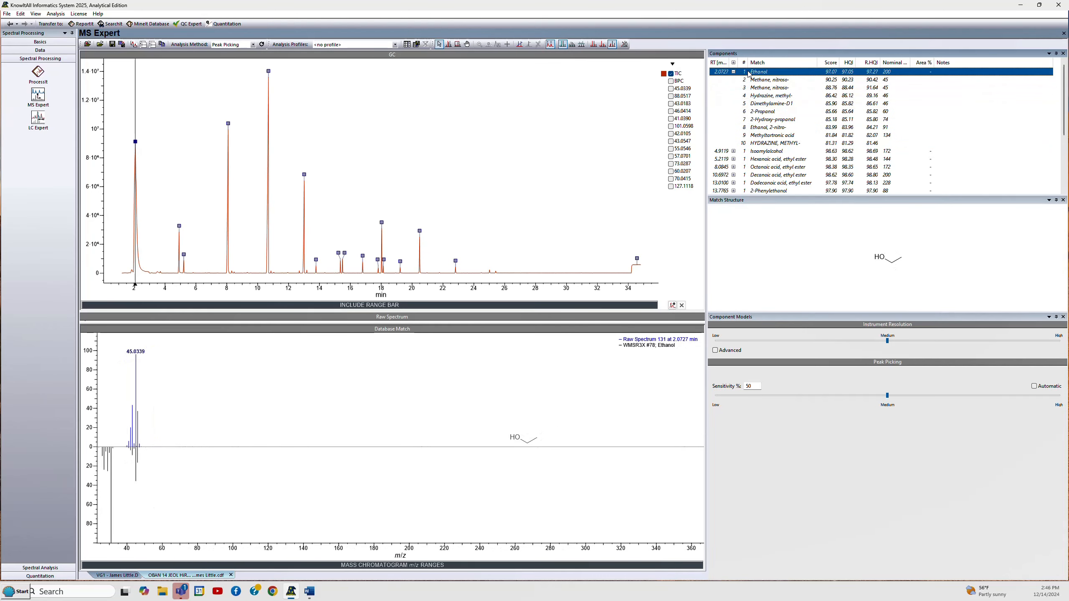
pyautogui.press('Left')
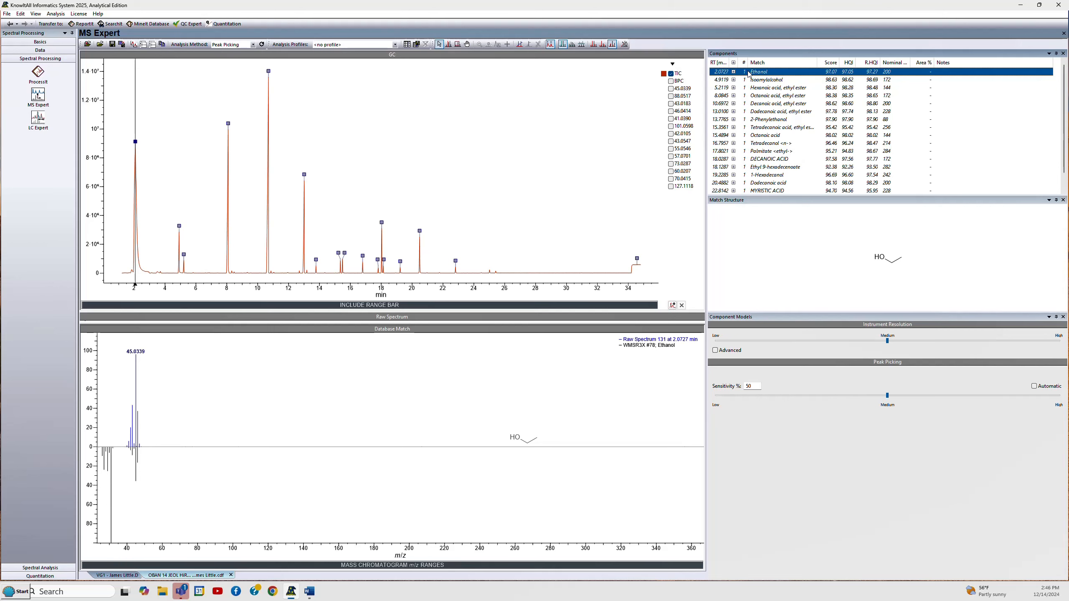
# - View the Ethanol component's hit list in MineIt, then return to MS Expert
pyautogui.rightClick(748, 74)
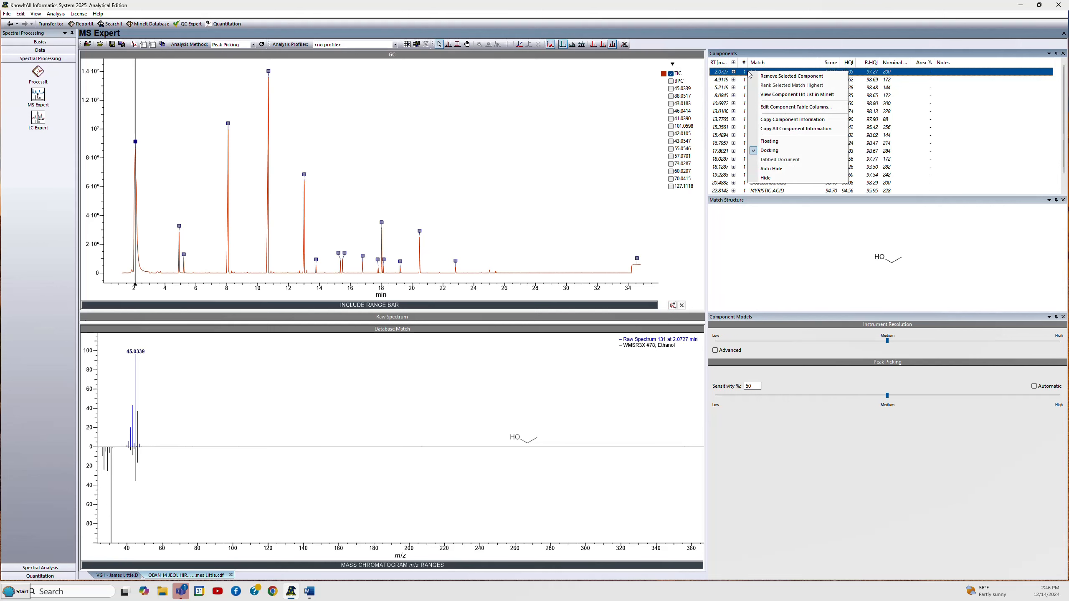
pyautogui.click(769, 97)
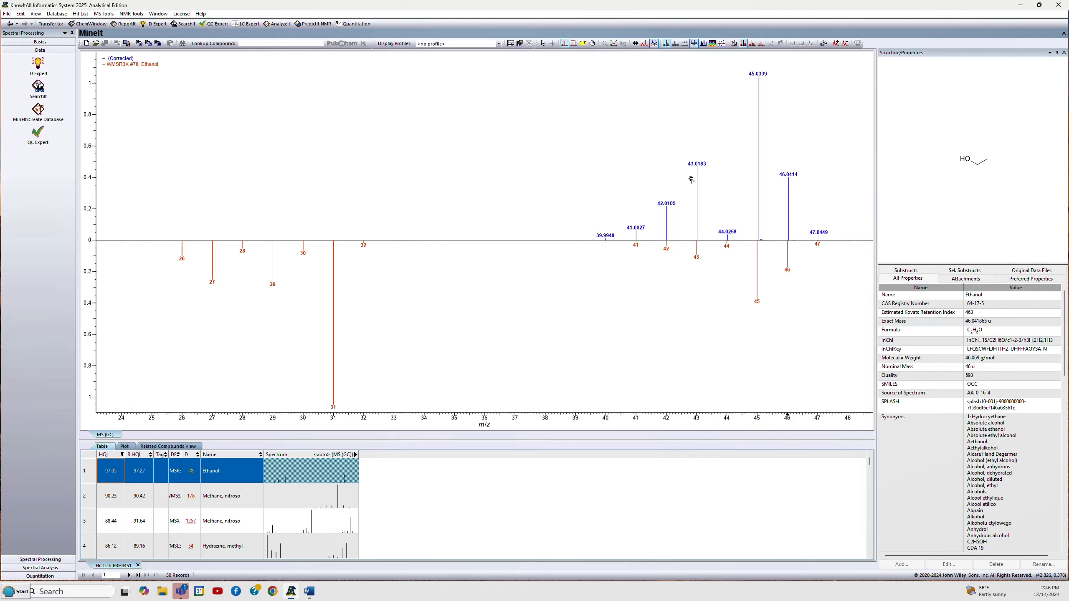
pyautogui.click(10, 24)
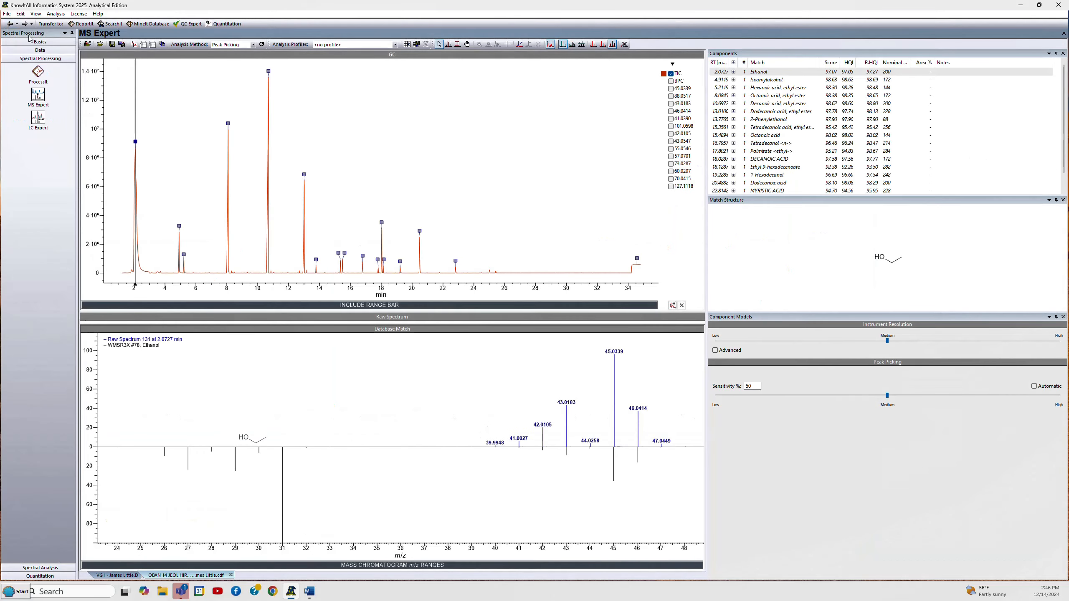
pyautogui.click(765, 80)
pyautogui.rightClick(765, 82)
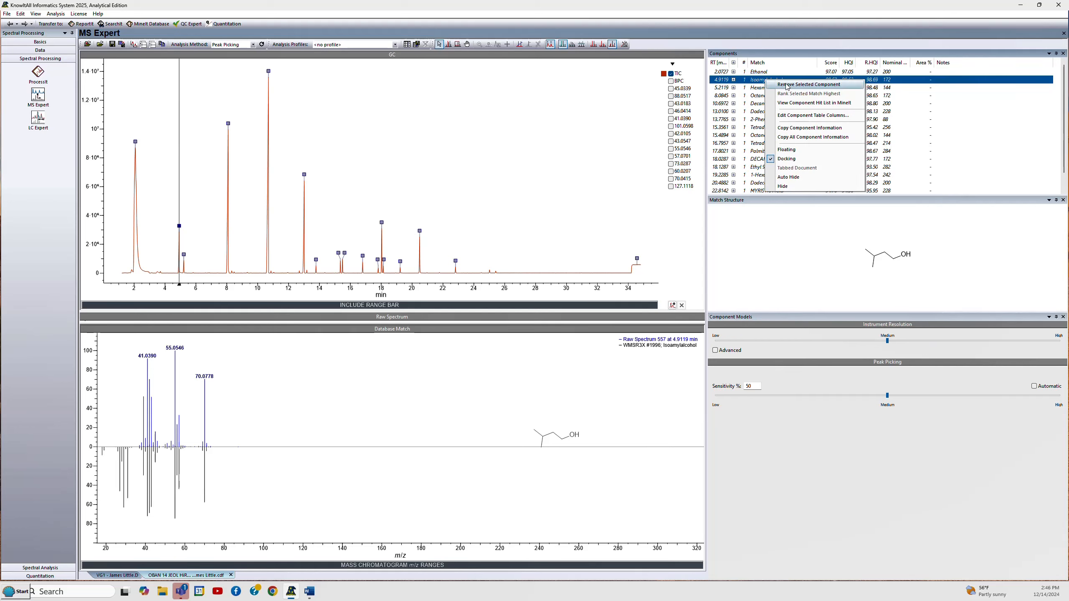
pyautogui.click(758, 25)
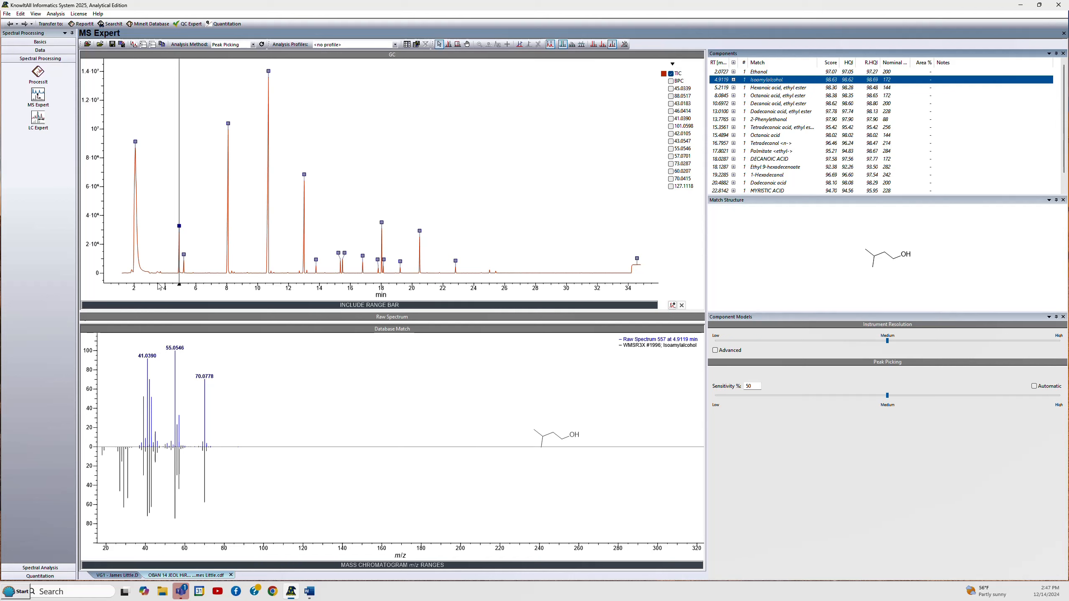
# - Set the chromatogram include range to about 3.5 to 34 minutes
pyautogui.click(152, 304)
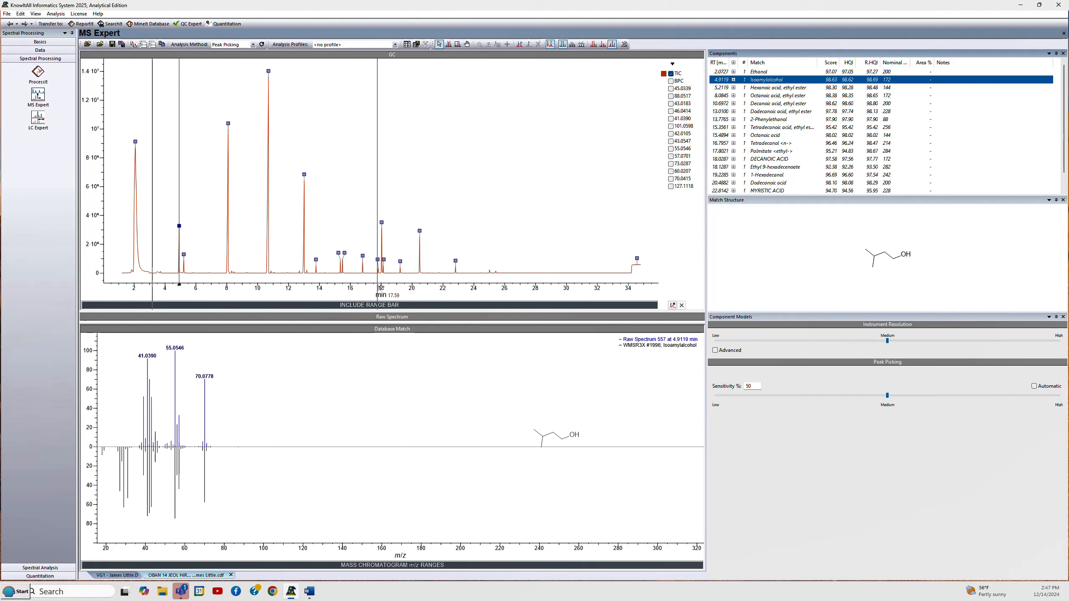
pyautogui.moveTo(476, 287); pyautogui.dragTo(628, 289)
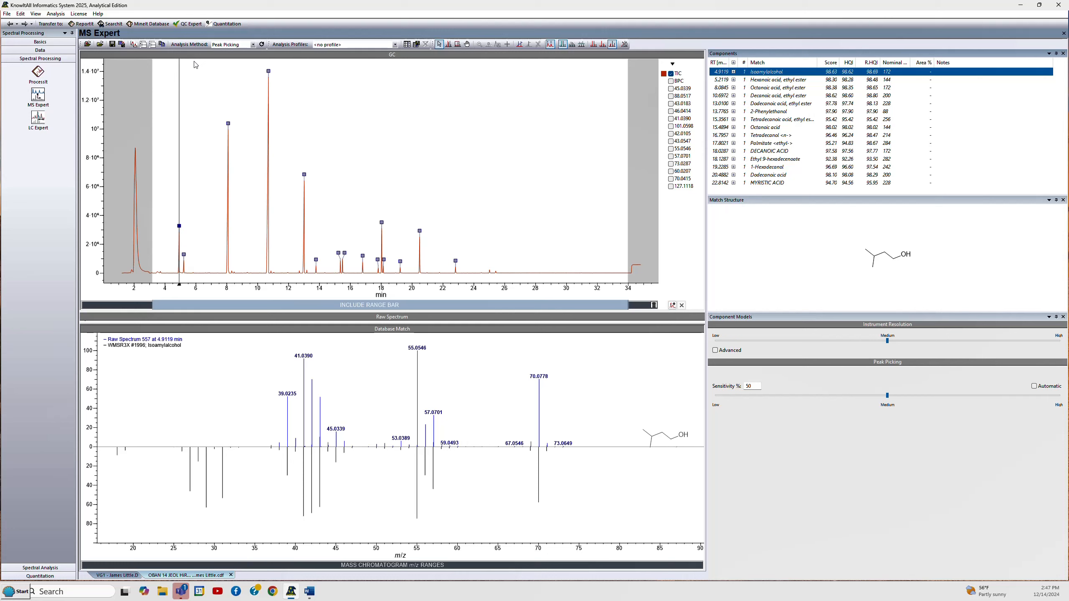
# - Open the peak area integration table
pyautogui.click(39, 15)
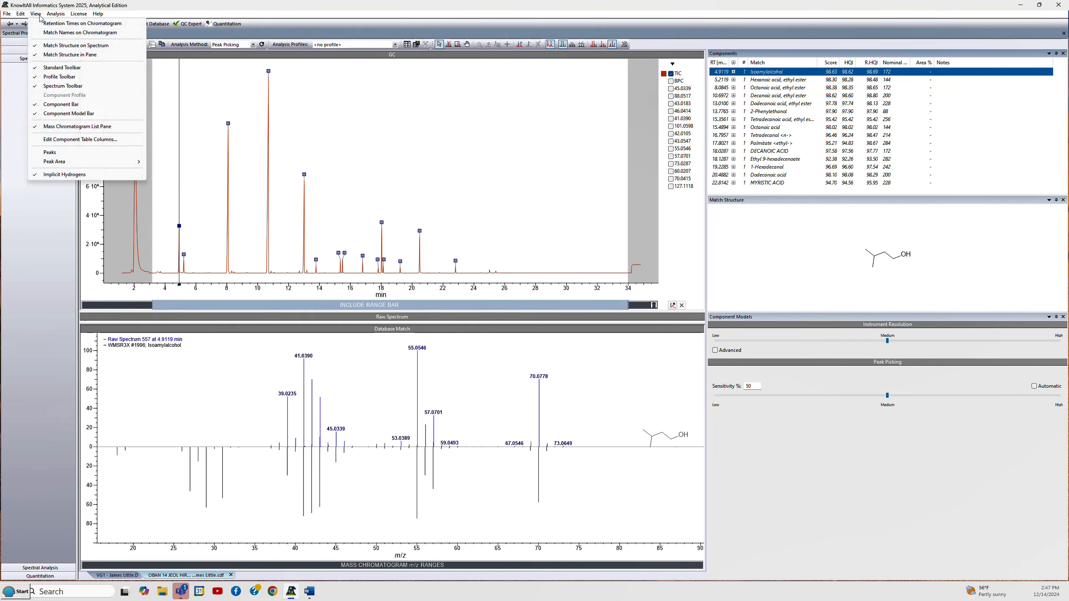
pyautogui.moveTo(101, 162)
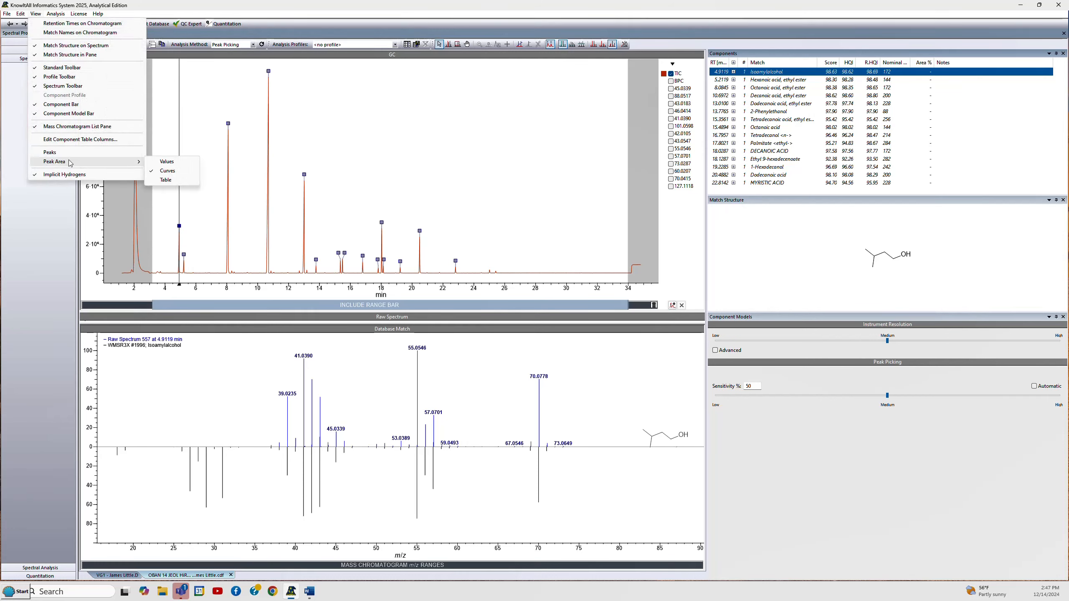
pyautogui.click(175, 180)
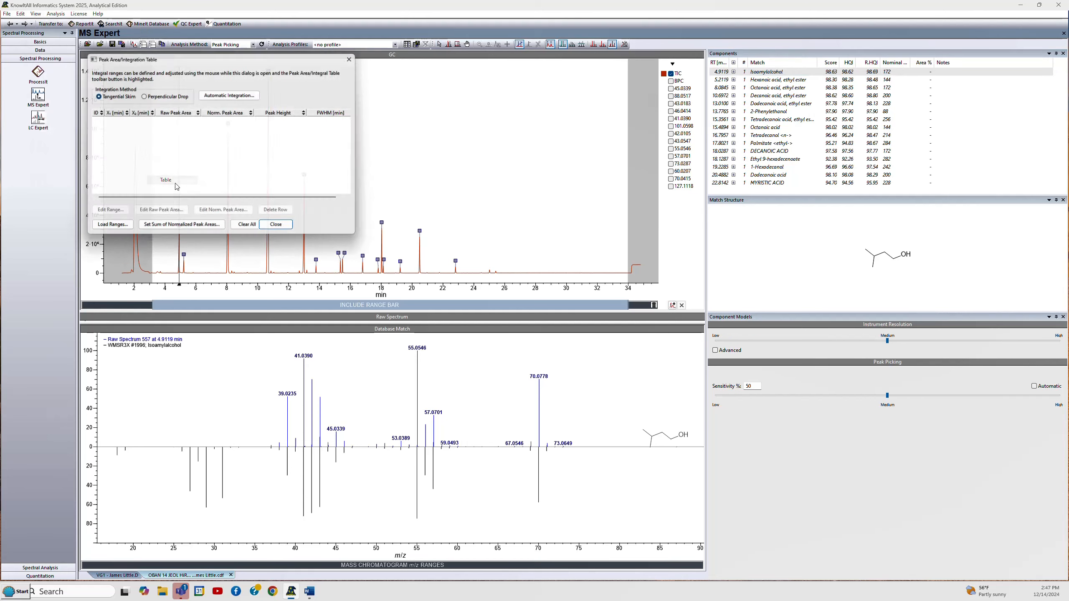
# - Run automatic integration with 1% noise threshold, 0.1 min peak distance and baseline correction, replace the table entries, and close the table
pyautogui.click(219, 94)
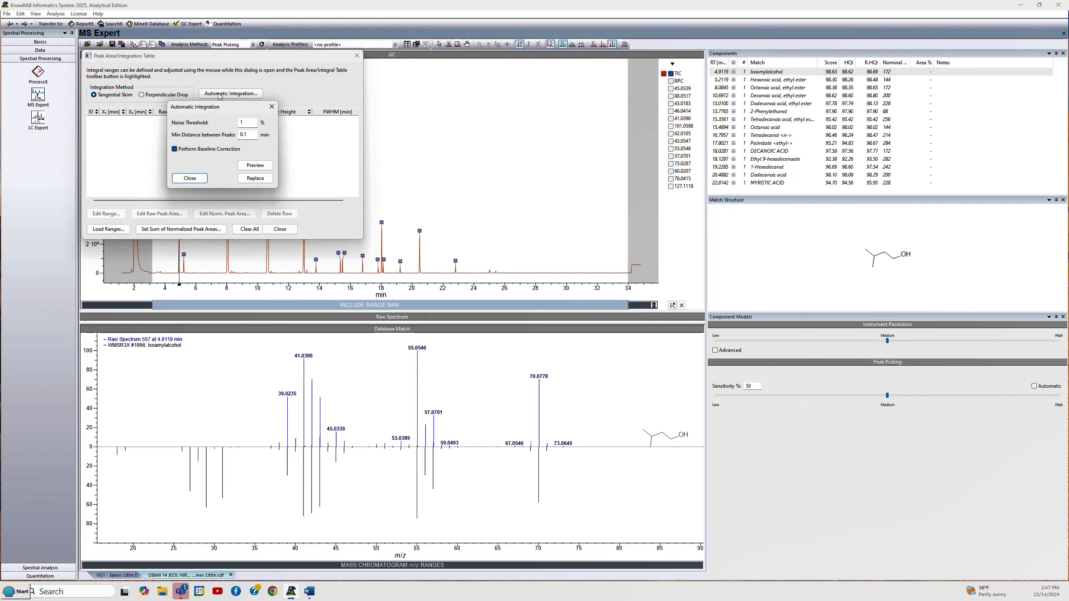
pyautogui.click(250, 166)
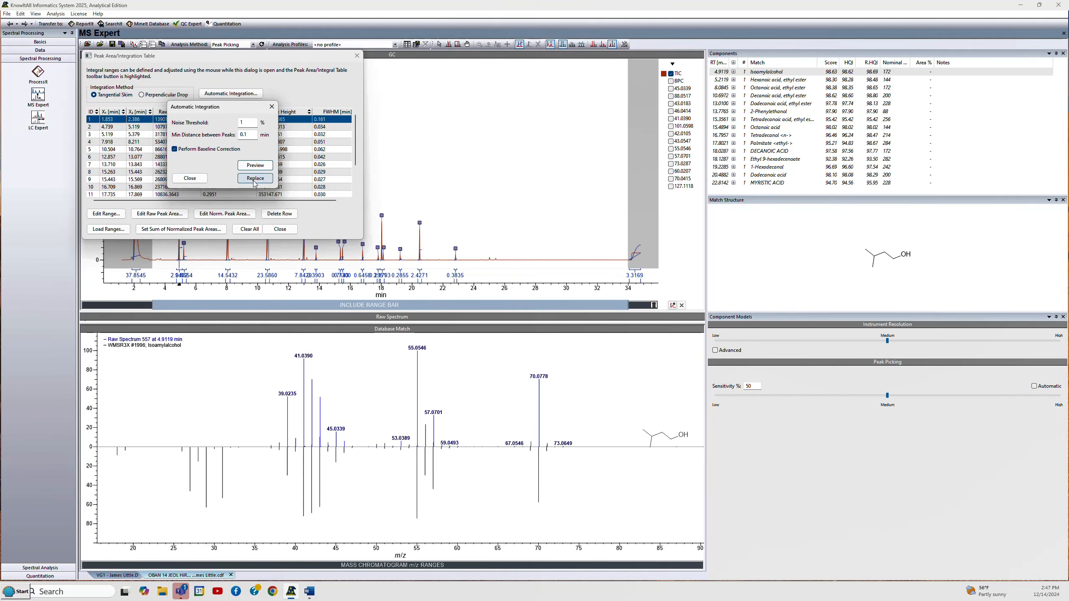
pyautogui.click(254, 179)
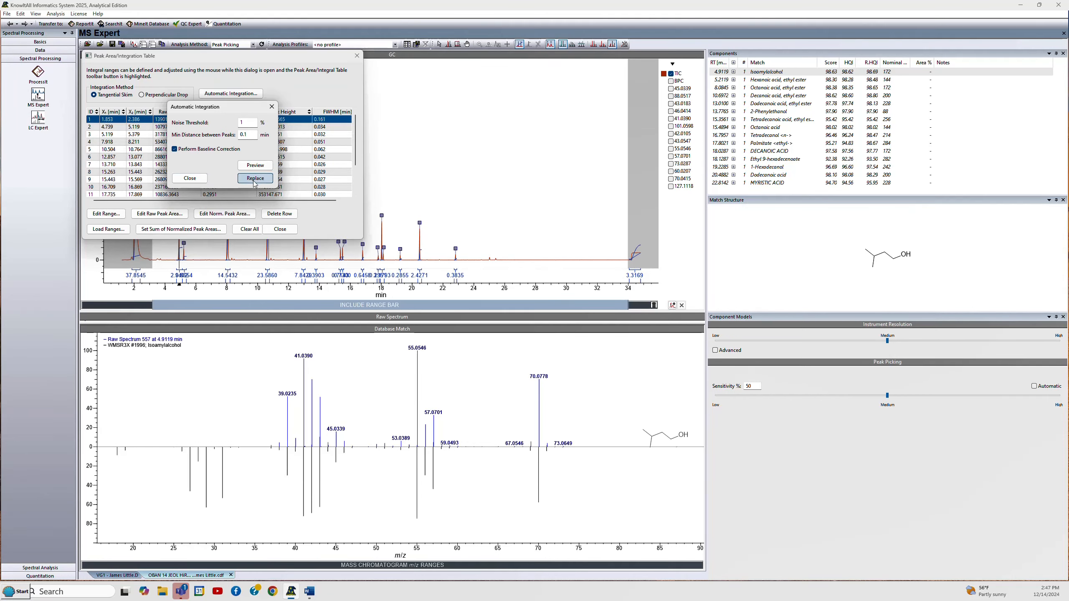
pyautogui.click(357, 56)
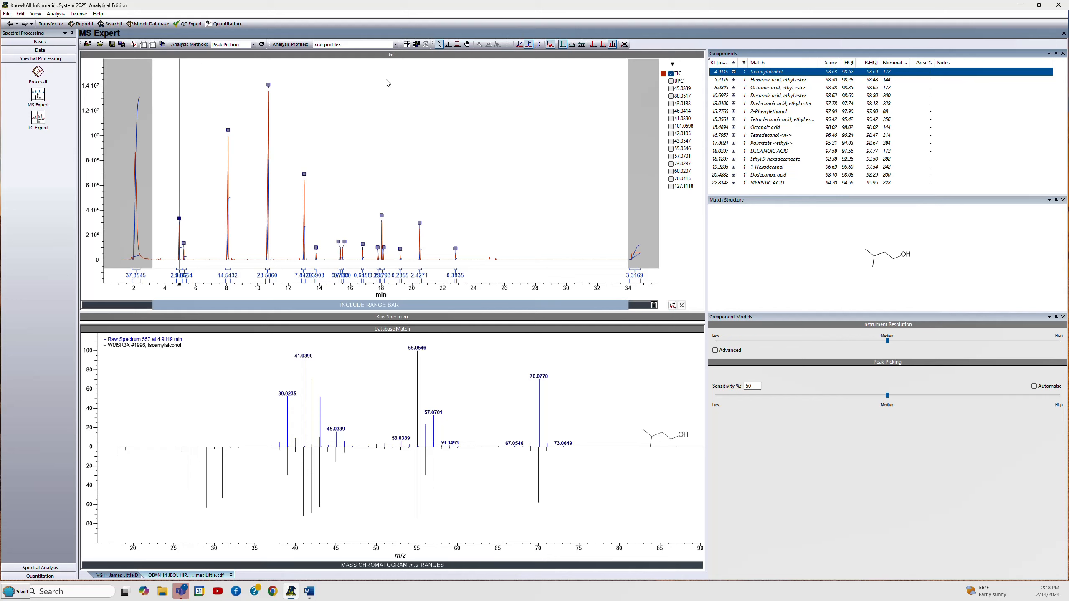
# - Select the decanoic acid ethyl ester peak near 10.7 minutes and add an extracted ion chromatogram for its m/z 88.05 fragment
pyautogui.click(268, 85)
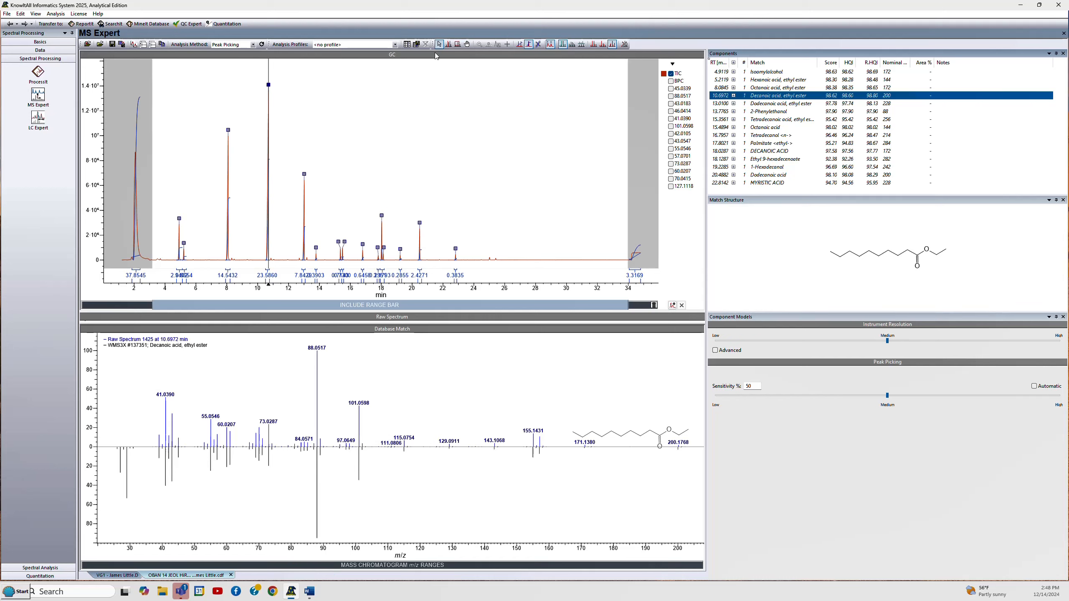
pyautogui.click(507, 45)
pyautogui.click(509, 45)
pyautogui.click(509, 45)
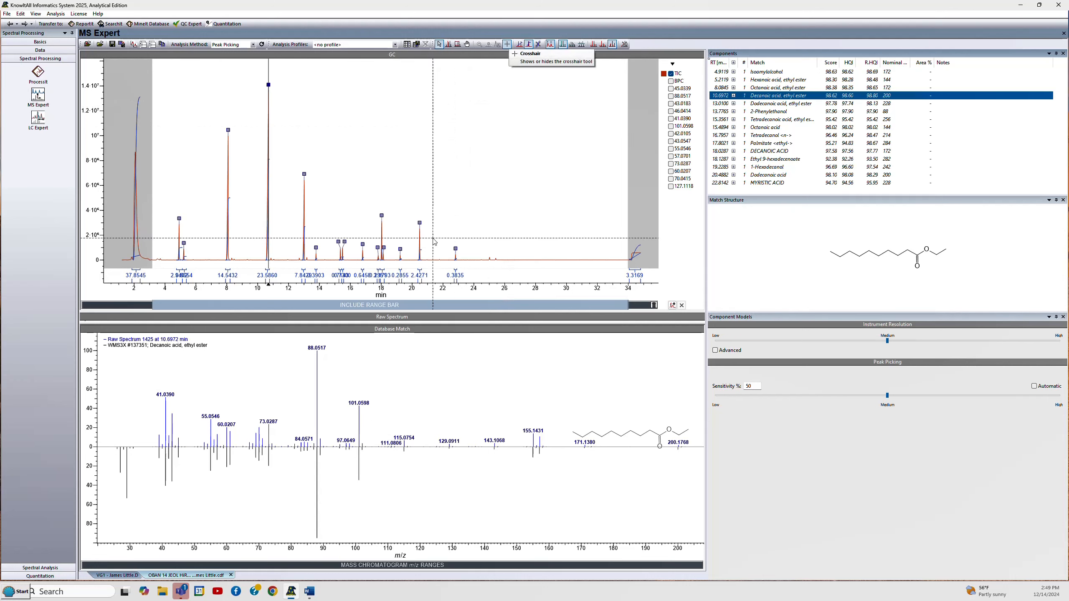
pyautogui.click(319, 563)
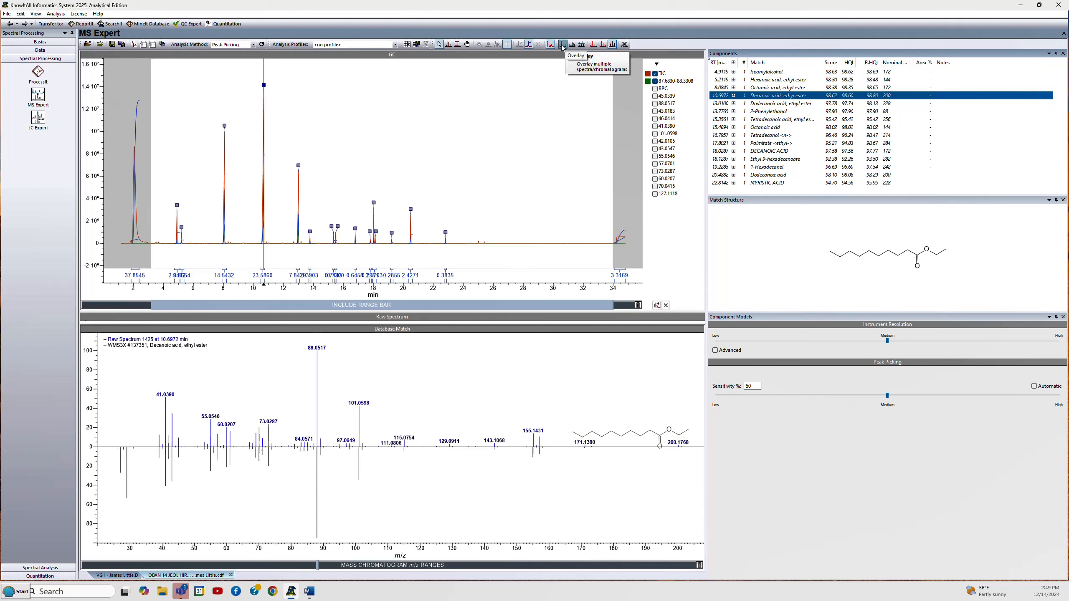
# - Stack the chromatogram traces, then toggle the m/z 88 ion traces off so only the TIC is displayed
pyautogui.click(583, 46)
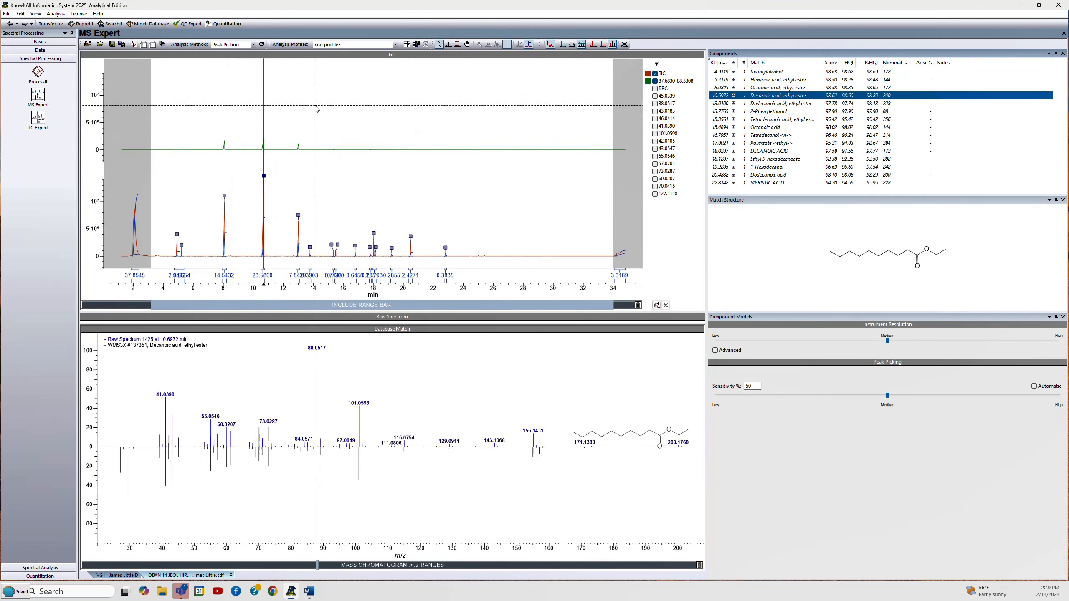
pyautogui.click(594, 45)
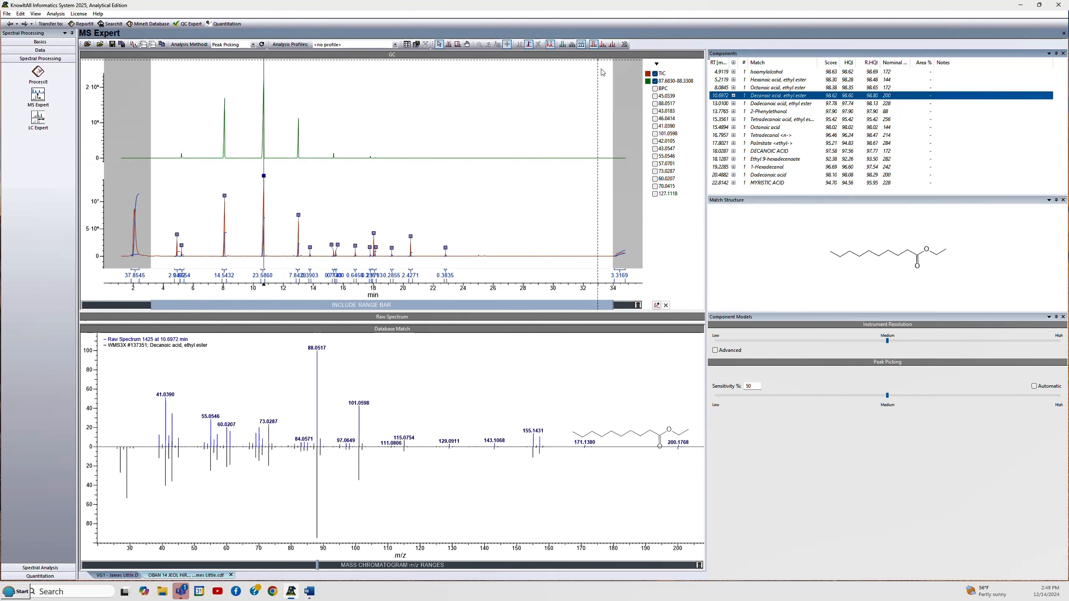
pyautogui.click(656, 81)
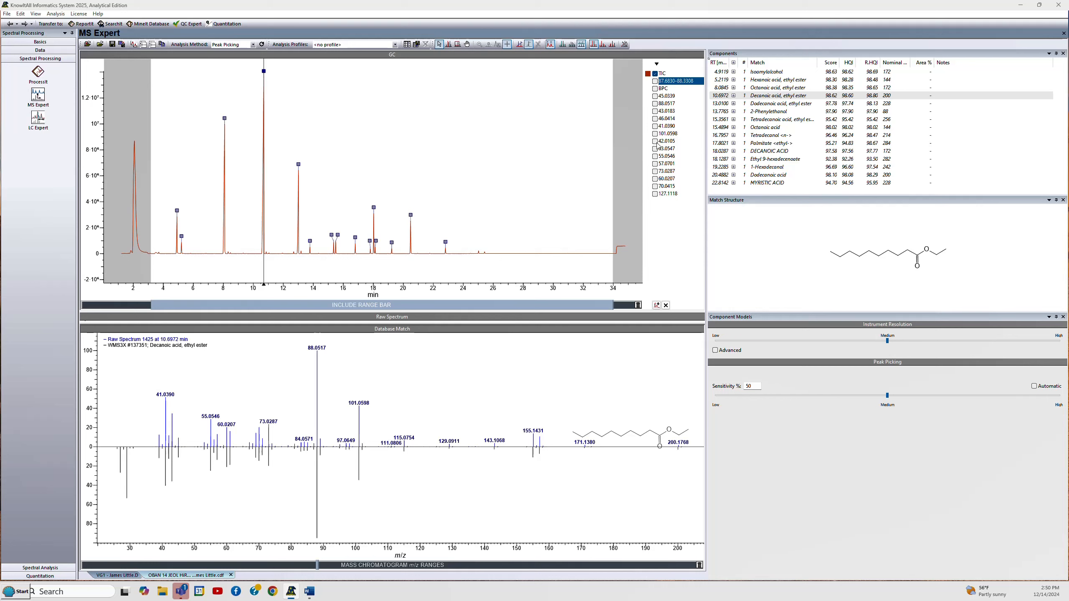
pyautogui.click(655, 104)
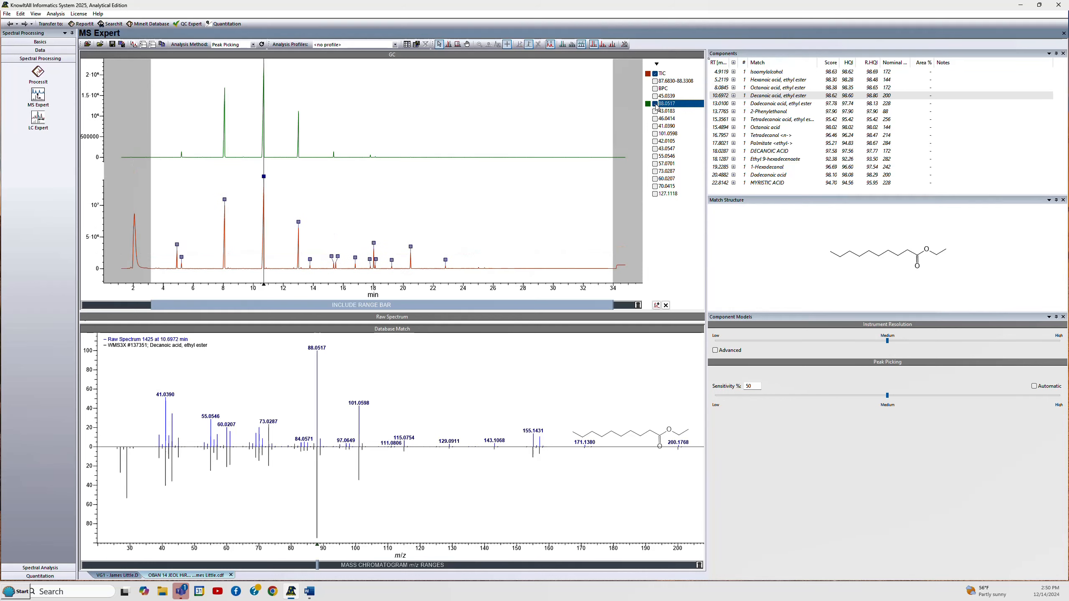
pyautogui.click(655, 104)
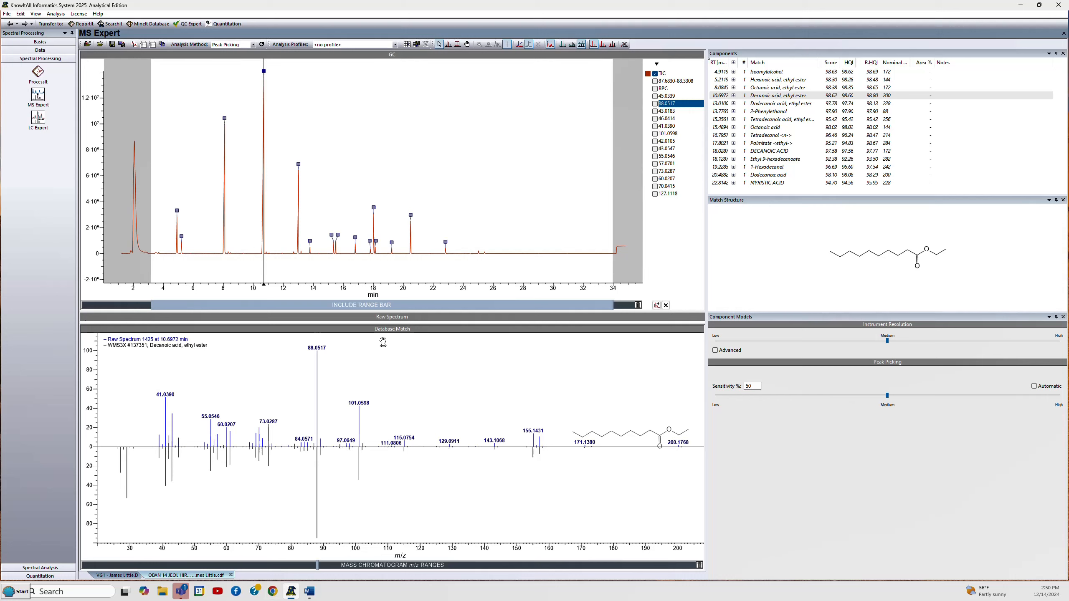
pyautogui.click(657, 64)
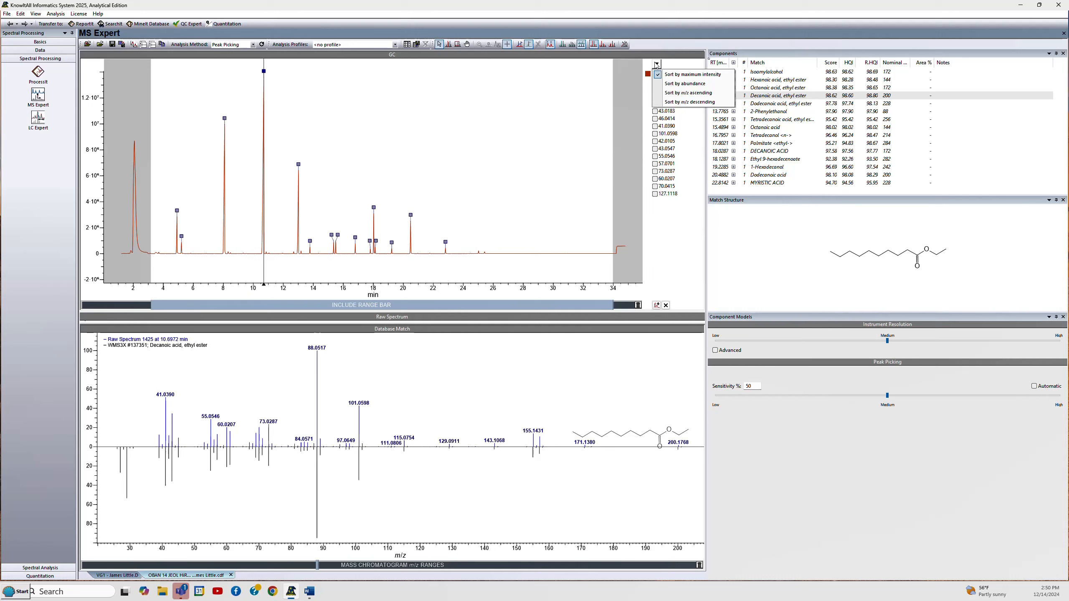
pyautogui.click(656, 305)
pyautogui.click(657, 305)
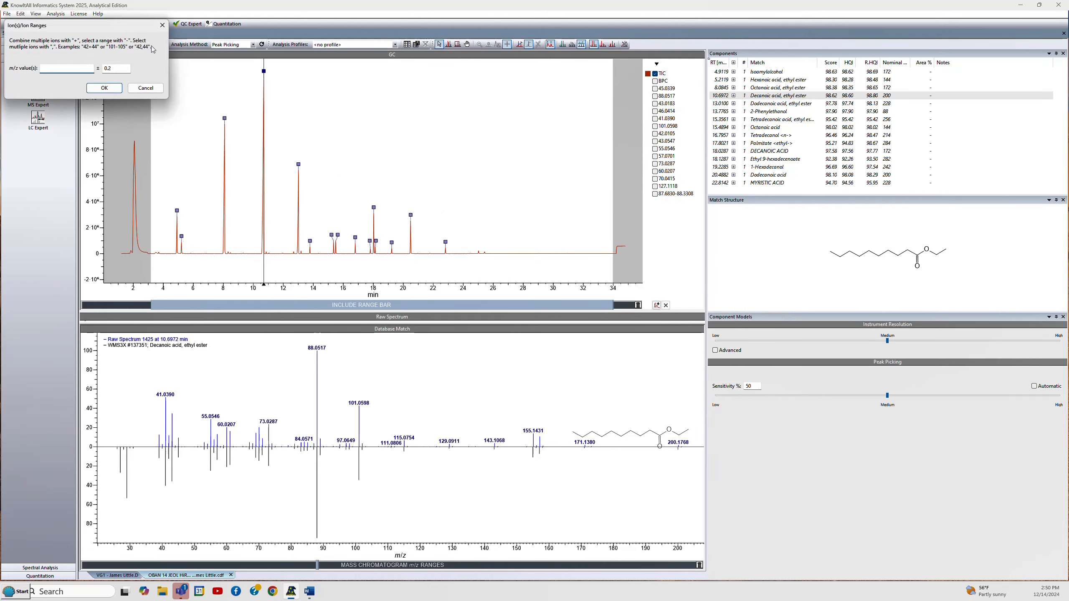
pyautogui.click(162, 24)
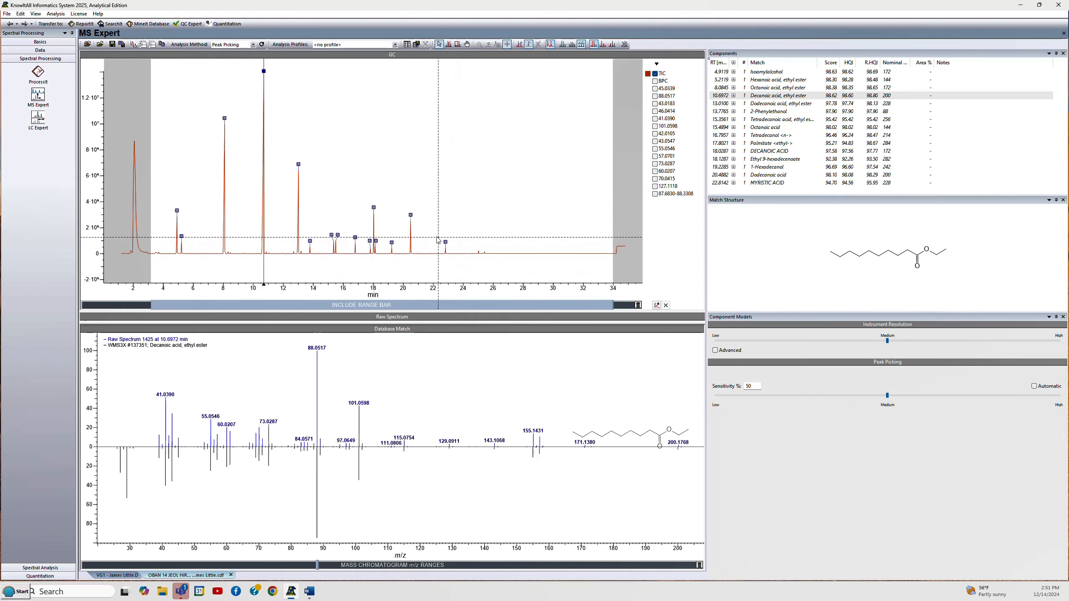
# - Box-zoom the chromatogram to about 24.5–26 minutes to inspect the small peaks there, then zoom back out
pyautogui.rightClick(453, 135)
pyautogui.click(483, 188)
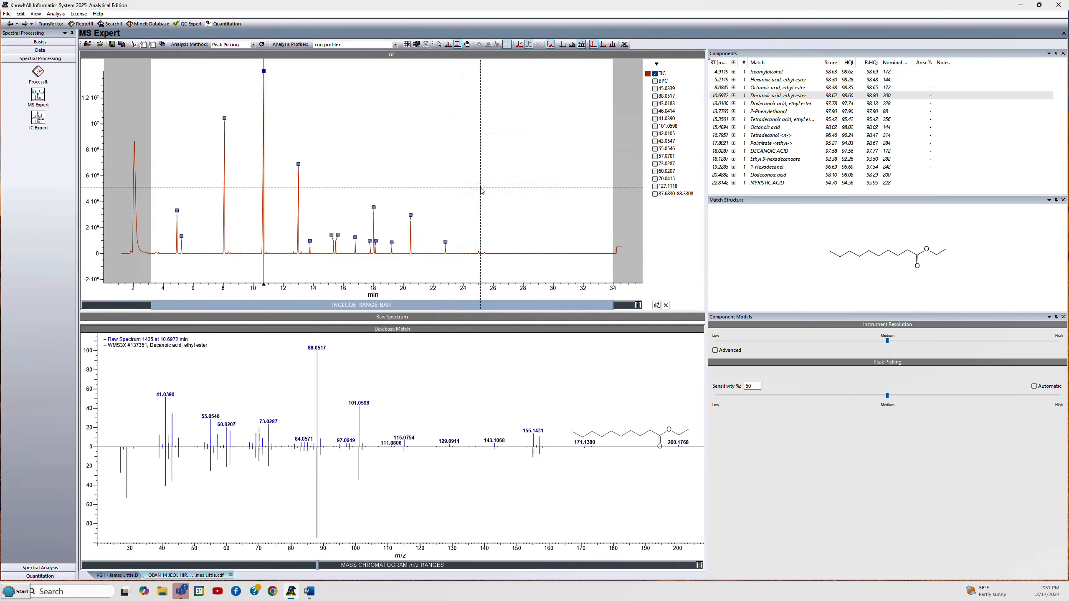
pyautogui.moveTo(469, 237); pyautogui.dragTo(493, 257)
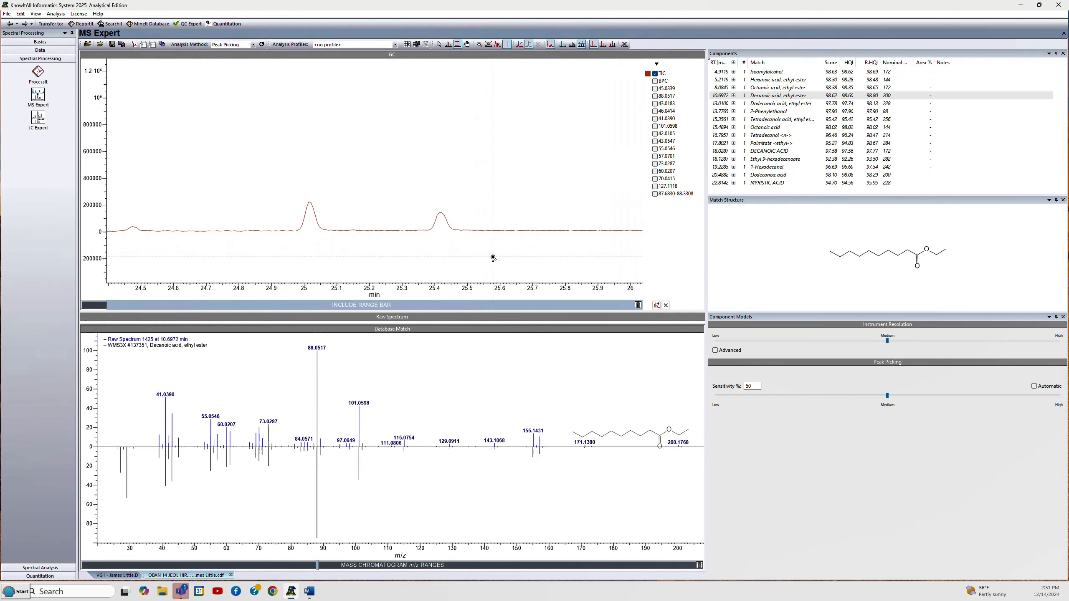
pyautogui.rightClick(383, 121)
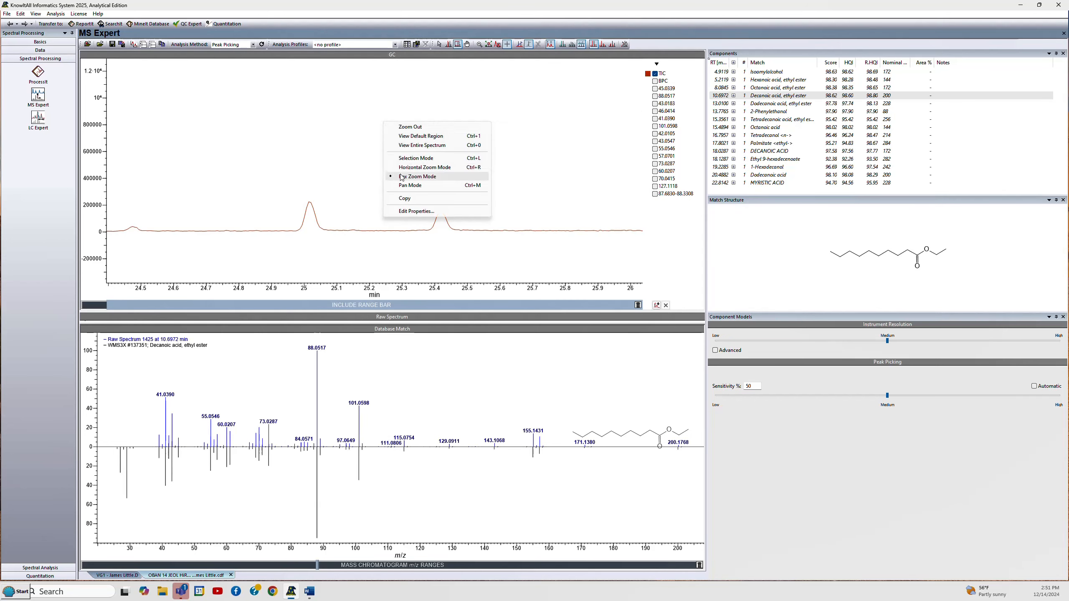
pyautogui.click(404, 120)
pyautogui.rightClick(404, 122)
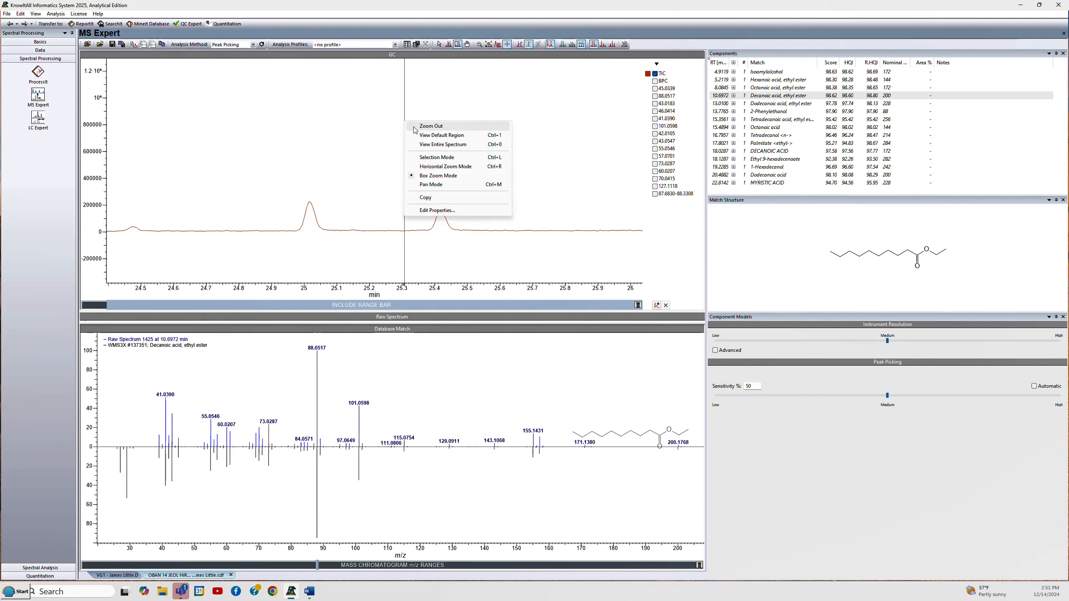
pyautogui.click(414, 126)
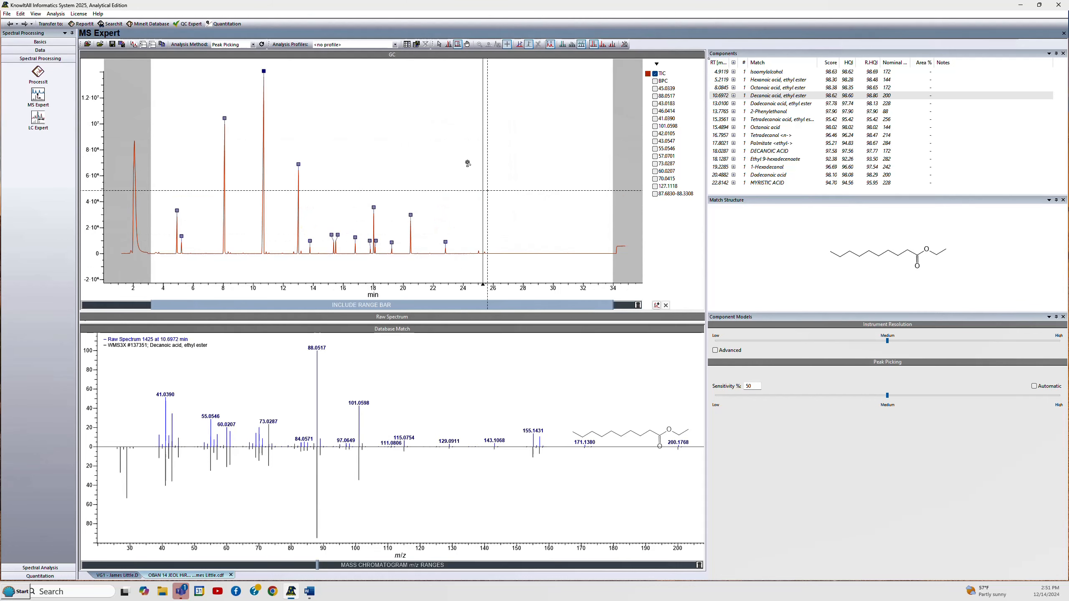
# - Switch to selection mode and pick the peaks near 20.5, 22.8, 10.7, 8.0 and 13.0 minutes to review their matches
pyautogui.rightClick(420, 121)
pyautogui.click(440, 158)
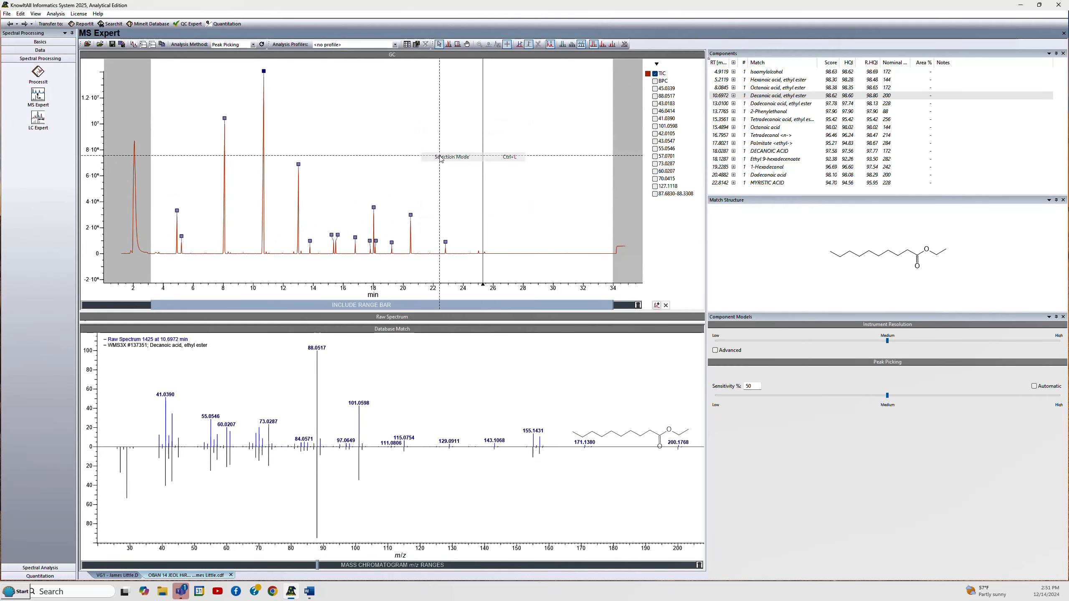
pyautogui.click(411, 216)
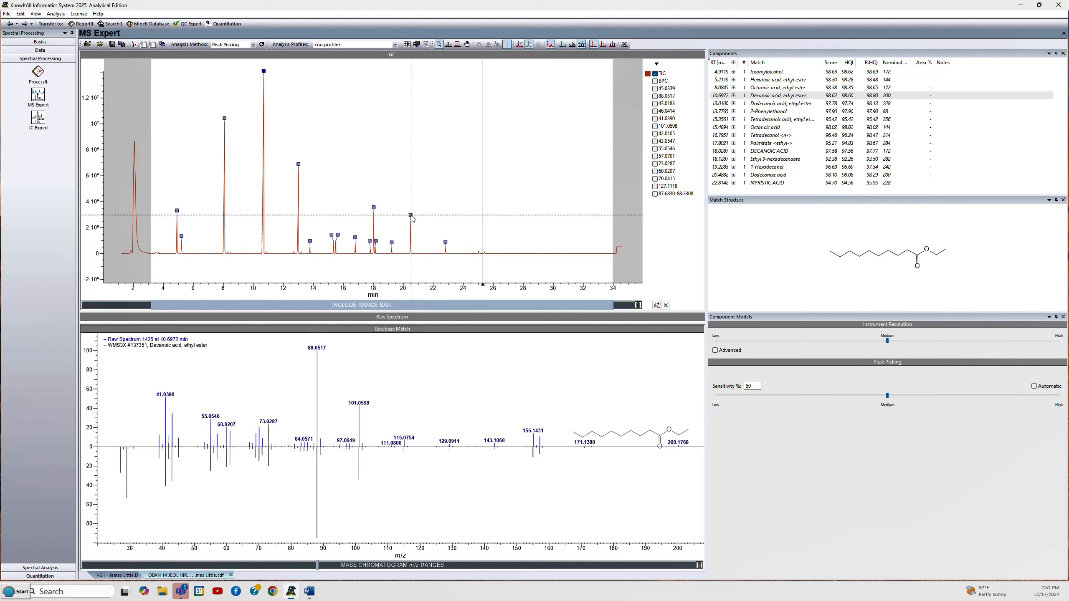
pyautogui.click(448, 247)
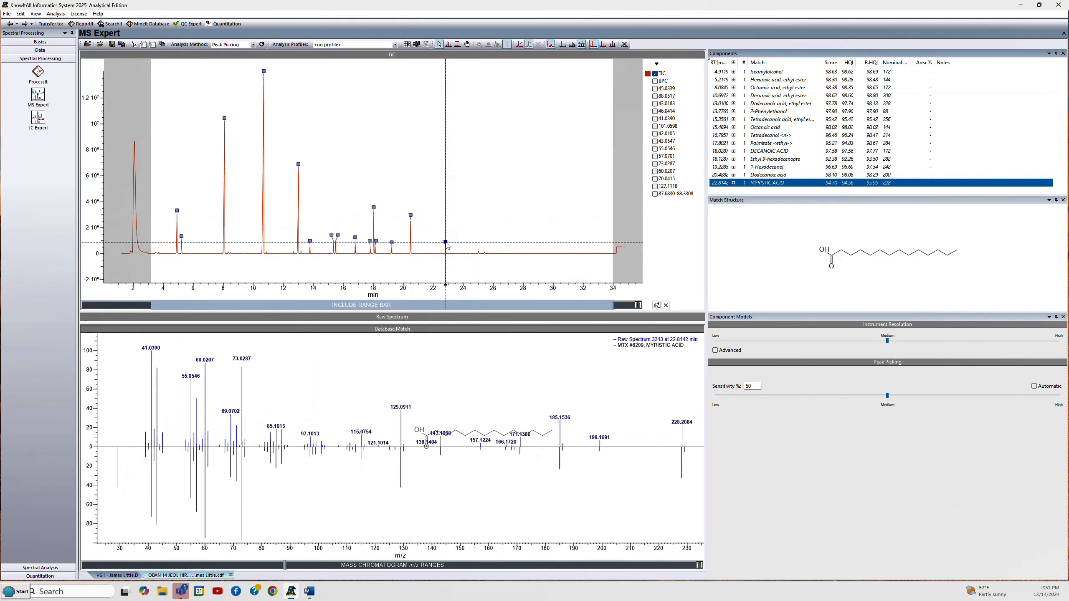
pyautogui.click(264, 72)
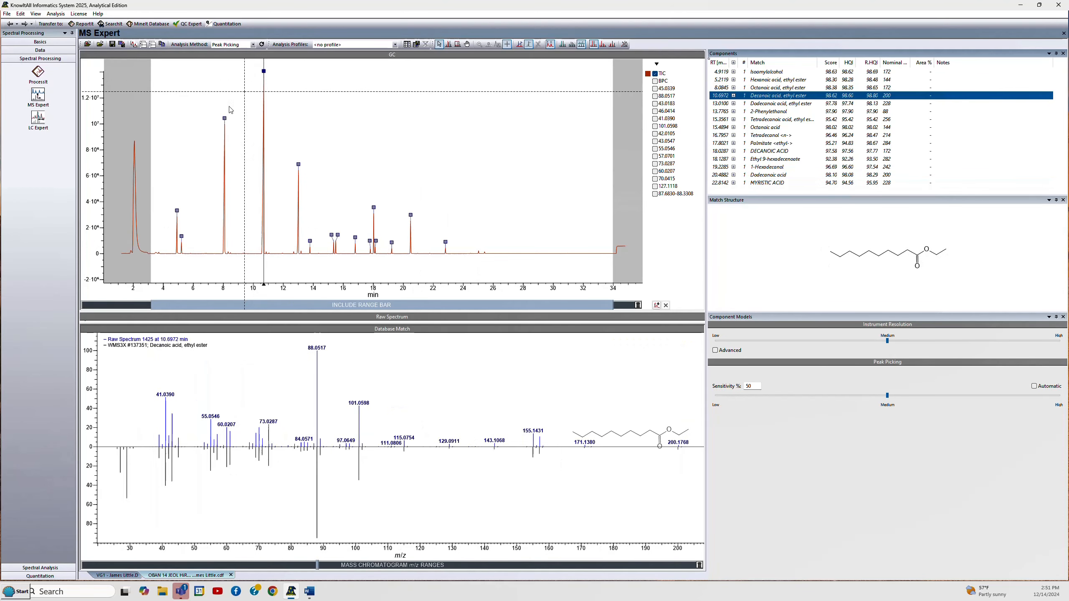
pyautogui.click(224, 118)
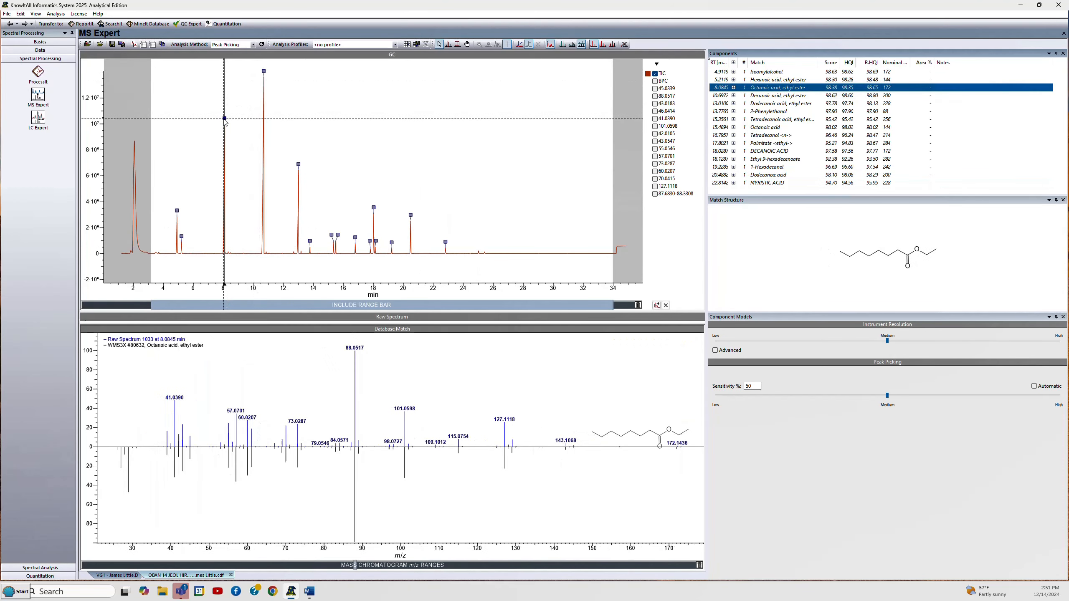
pyautogui.click(299, 165)
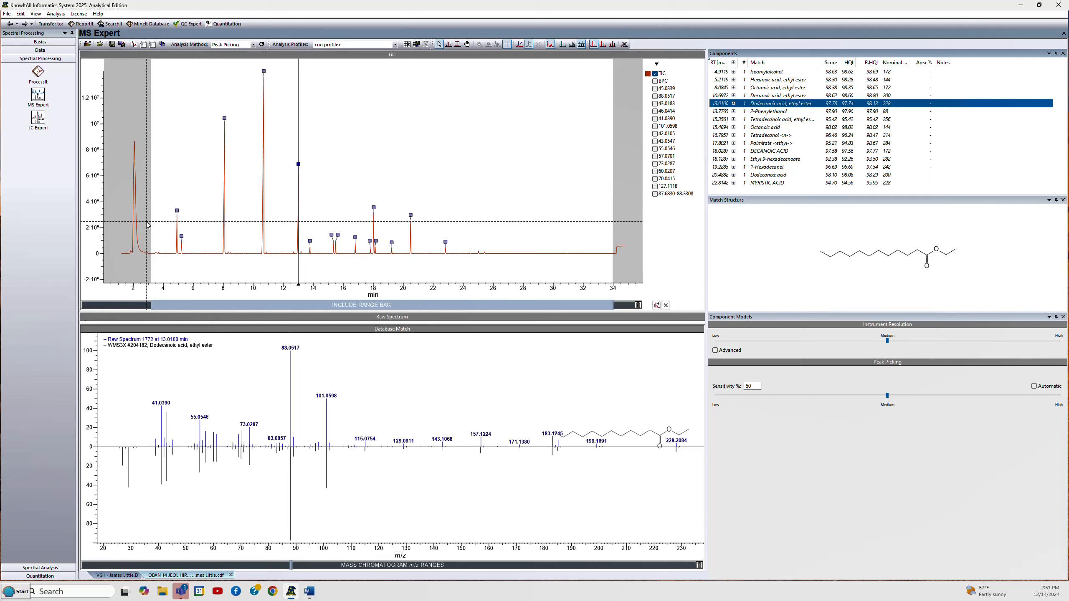
# - Open the analysis method choices
pyautogui.click(253, 44)
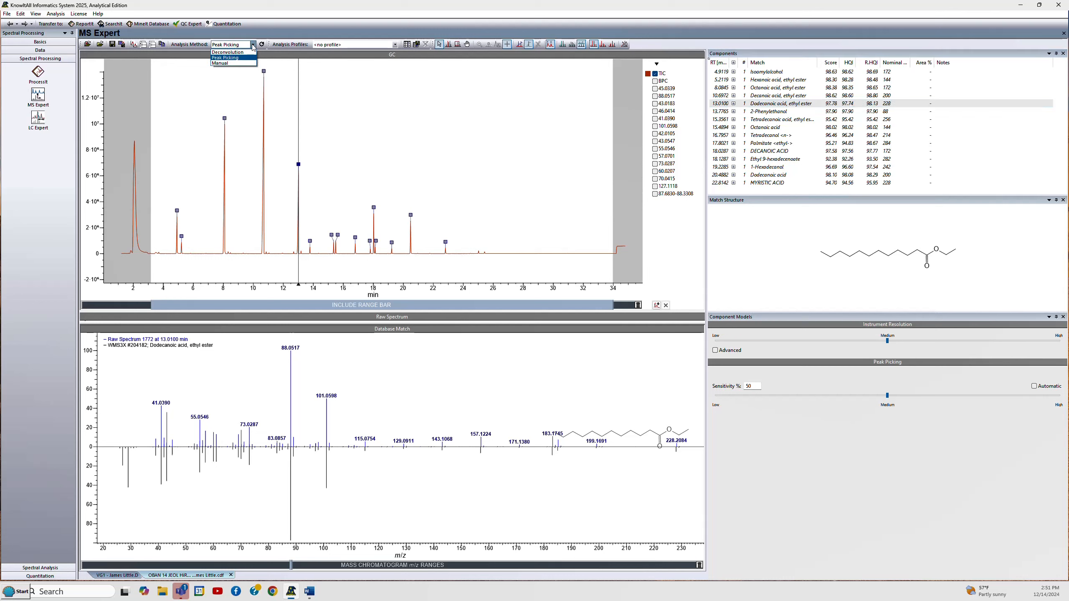